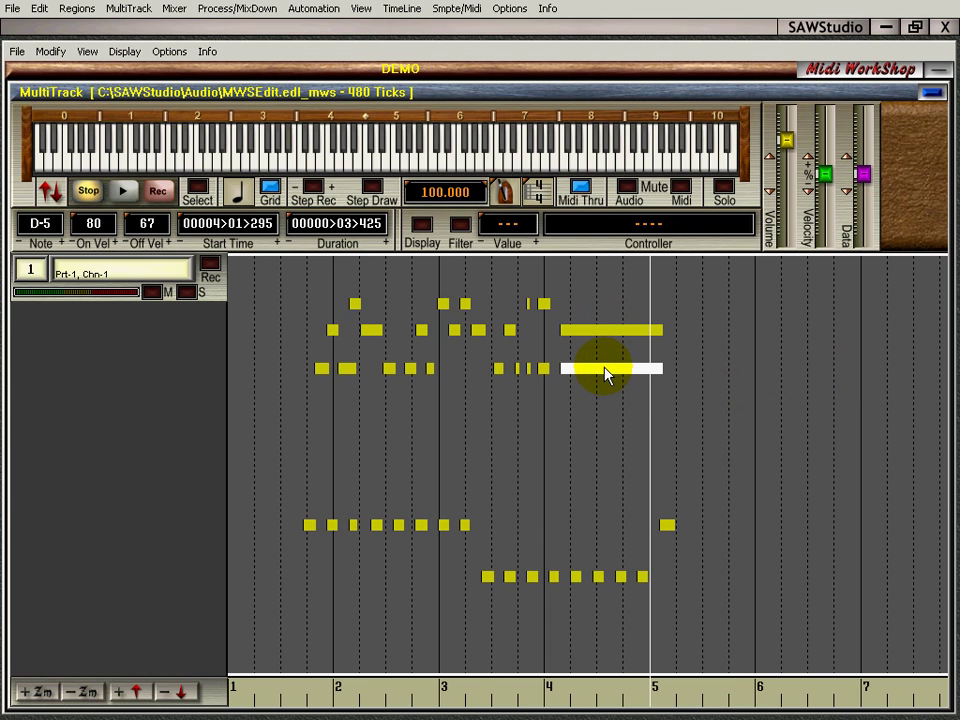
Step: Copy the long D-5 note that starts in measure 4 to the start of measure 6 on track 1
key(space)
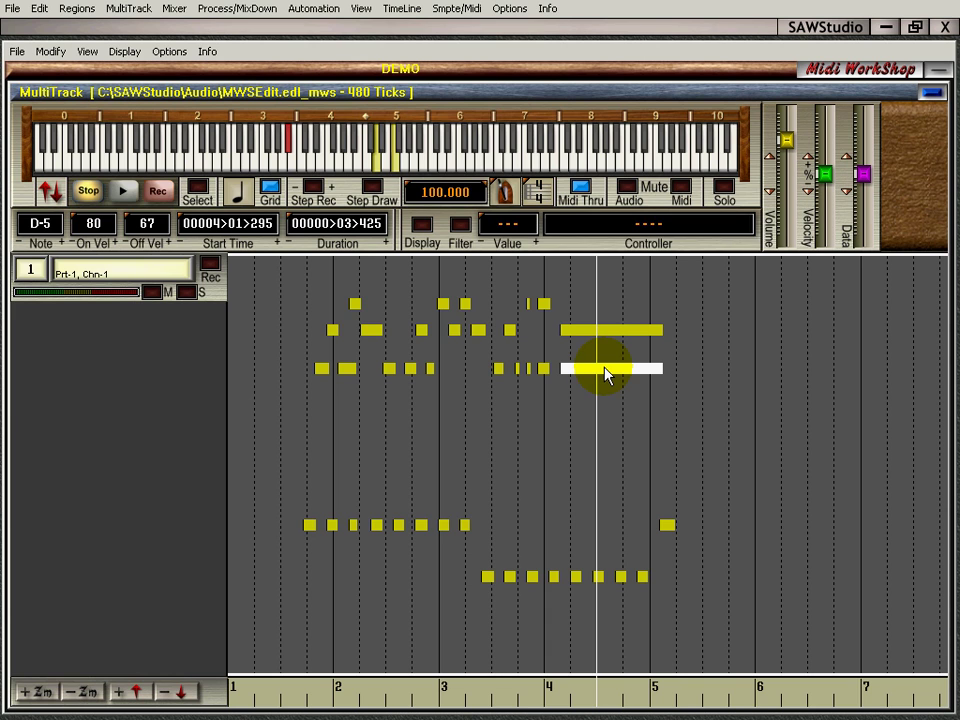
click(563, 372)
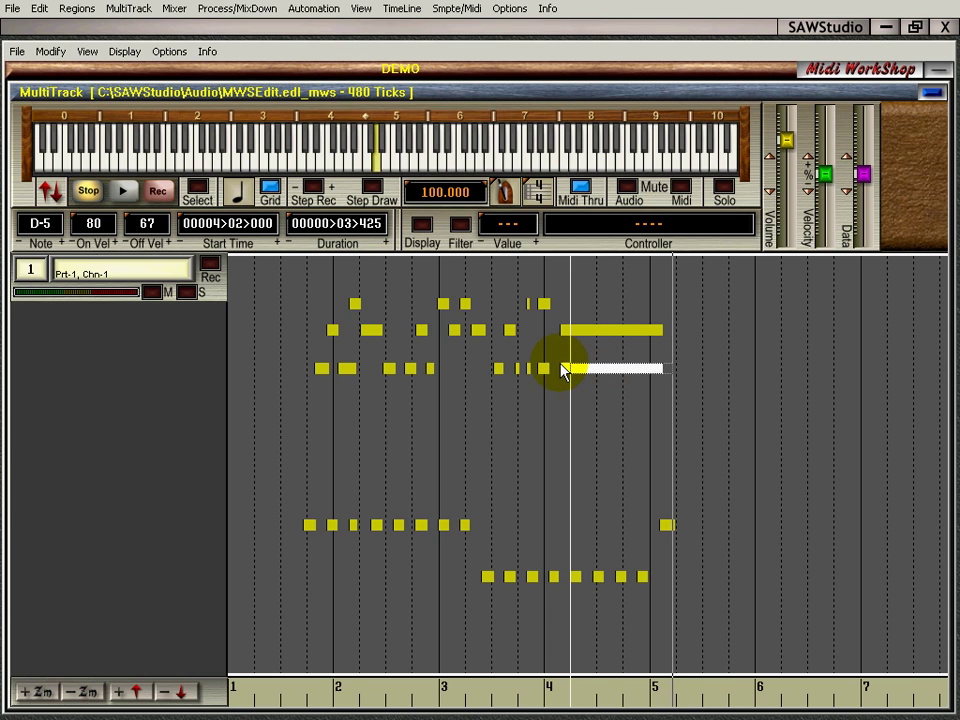
drag(563, 372, 754, 372)
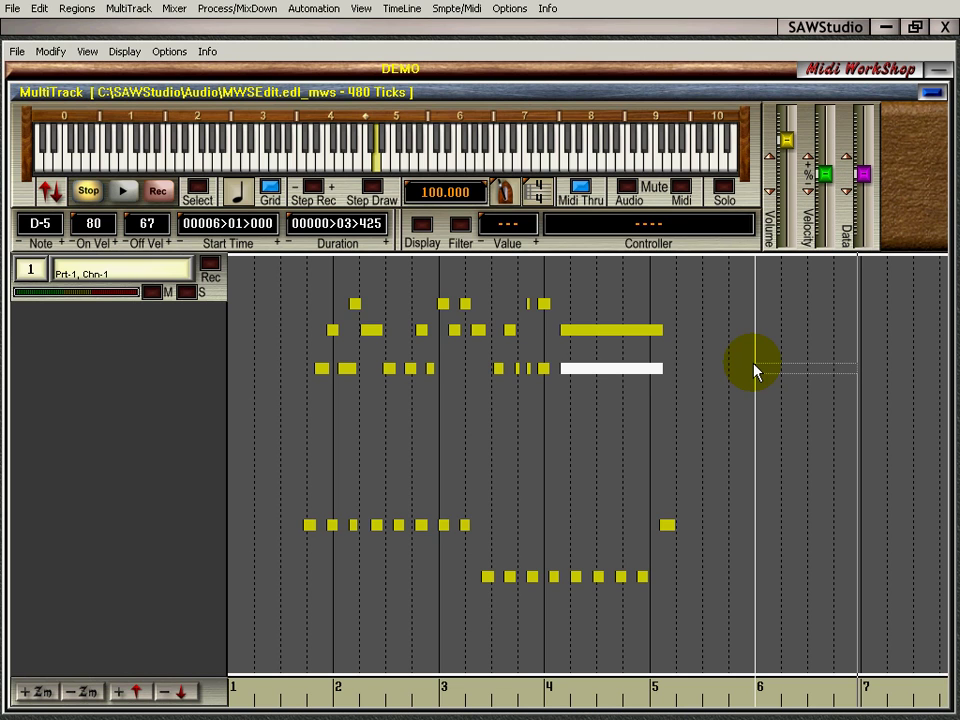
drag(755, 371, 755, 371)
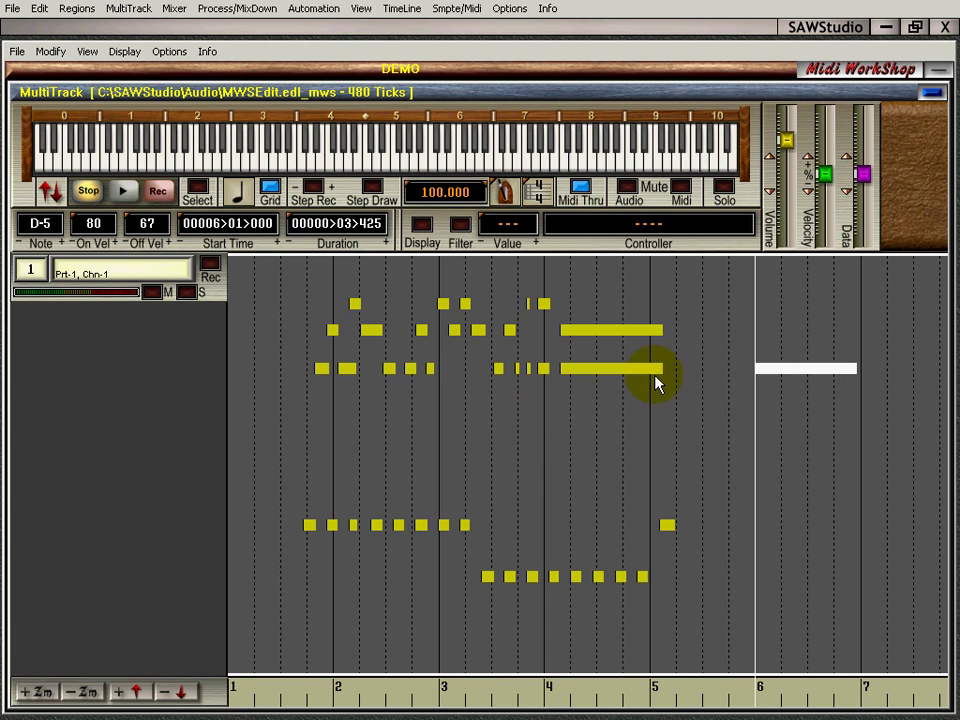
click(785, 378)
Step: Show all tracks and copy the first A#-3 note from track 1 to the same start time on track 3
double_click(596, 264)
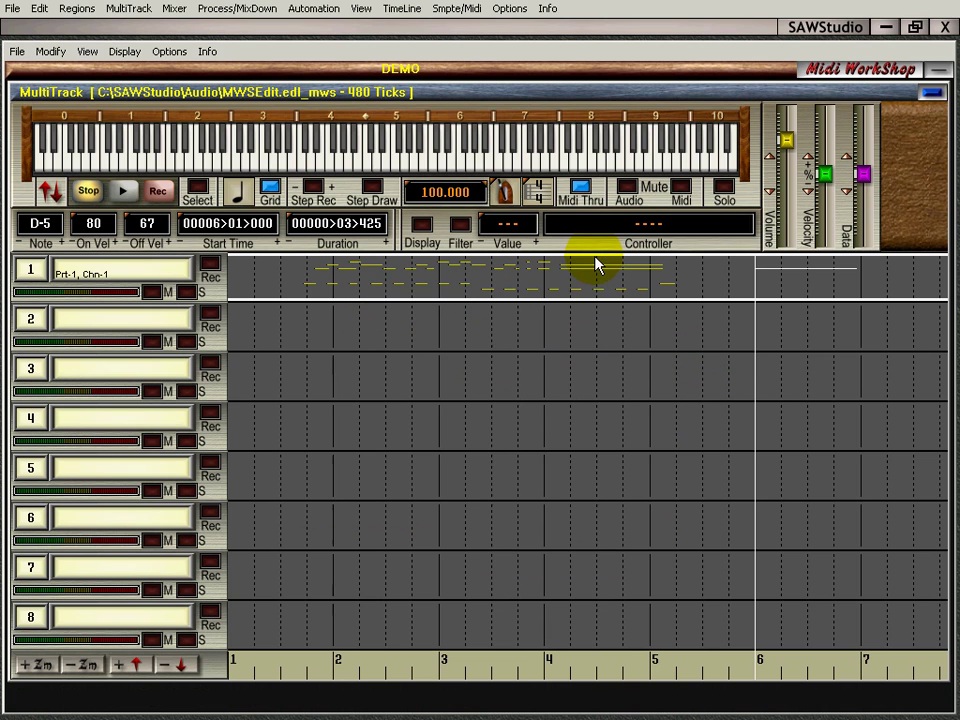
click(487, 292)
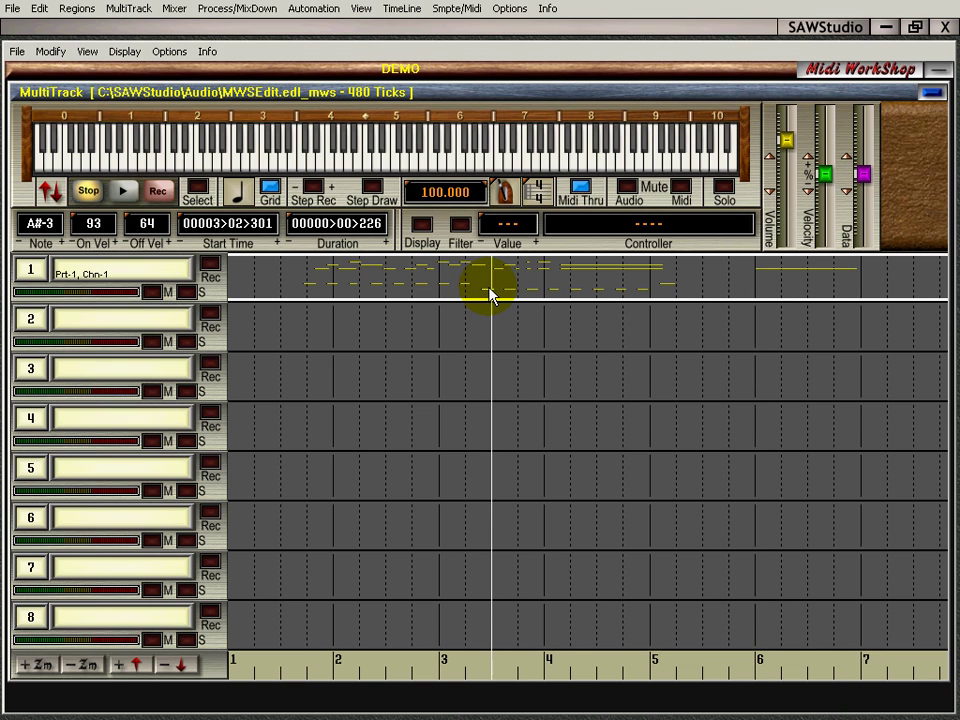
drag(482, 289, 482, 390)
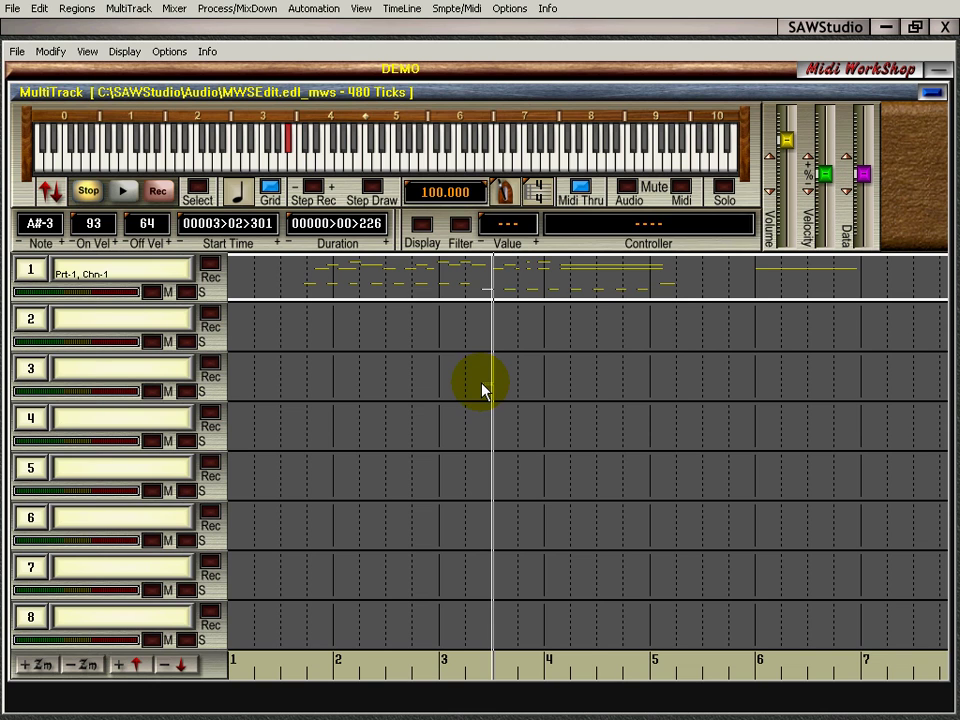
click(482, 390)
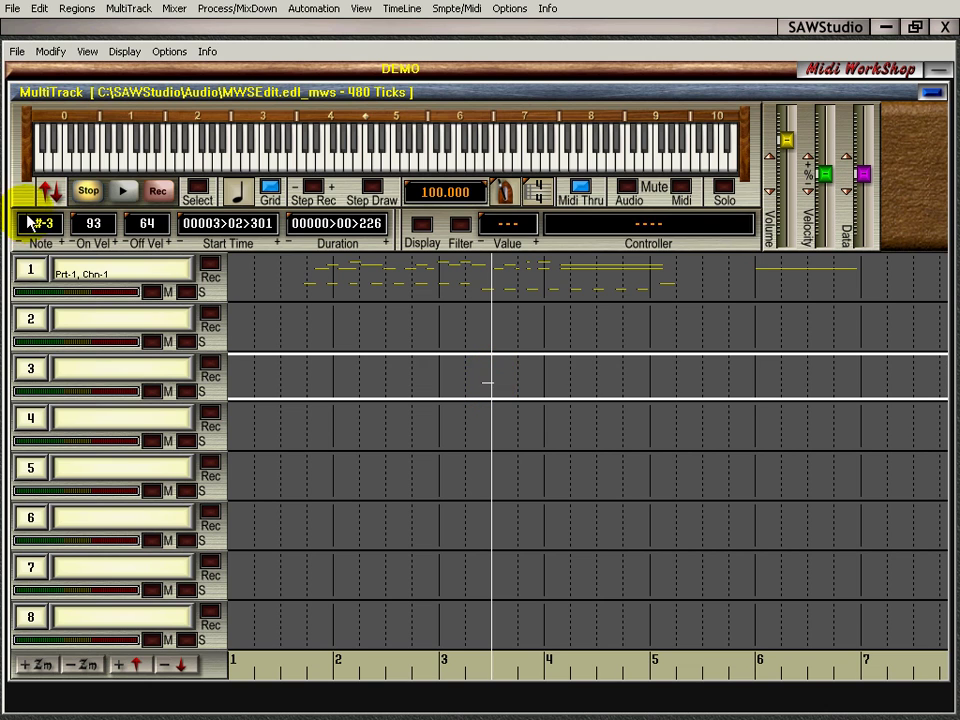
Step: Return to the single-track view of track 1 and copy the long F-5 note to the start of measure 7
click(487, 296)
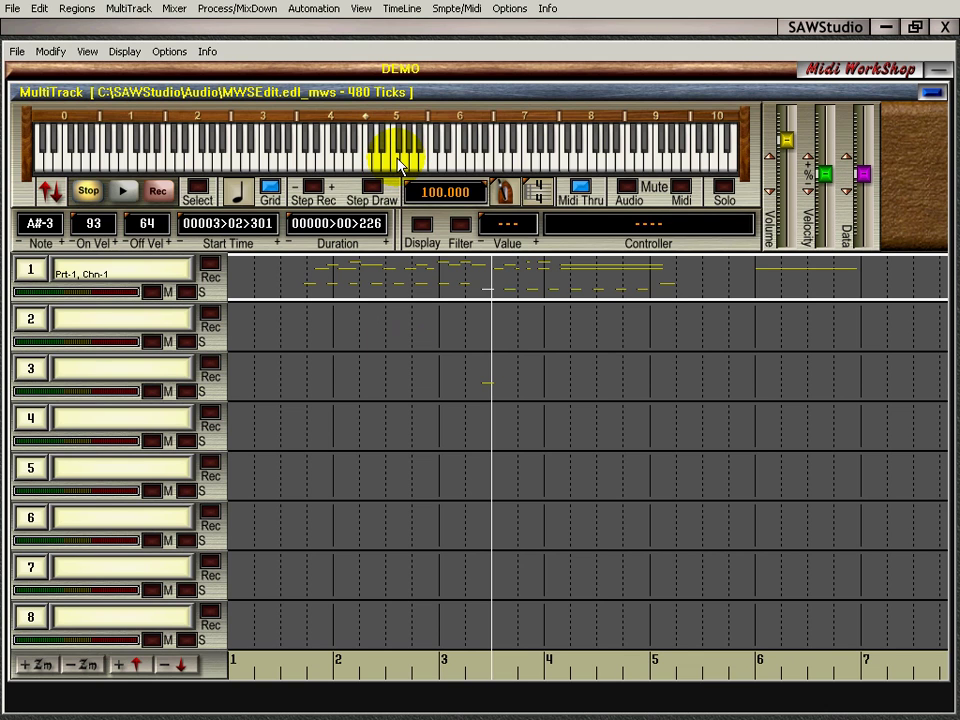
double_click(490, 390)
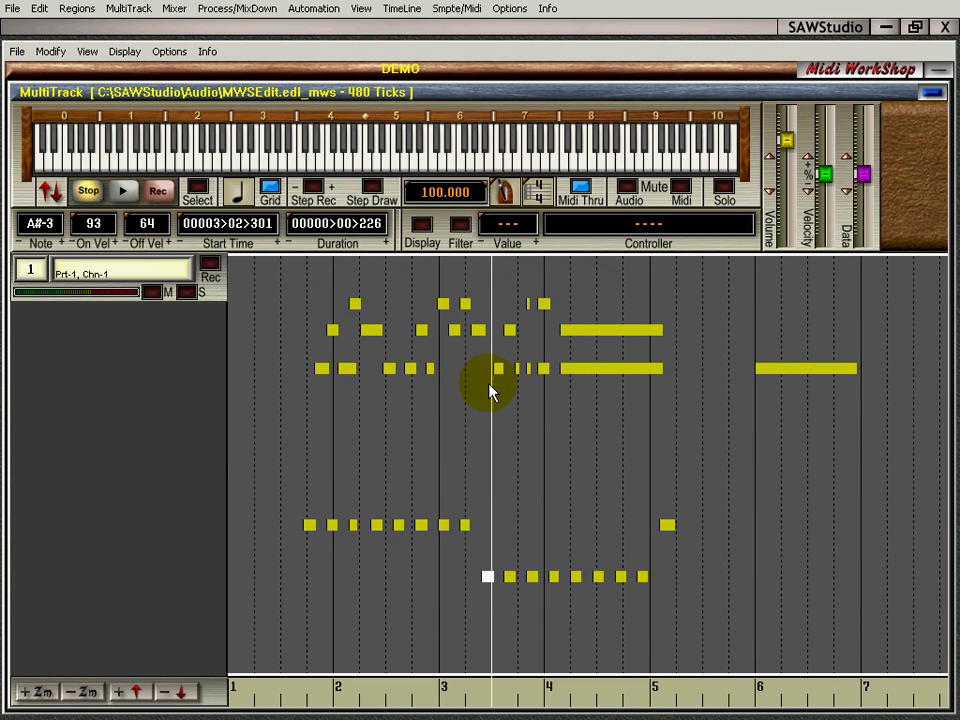
click(486, 578)
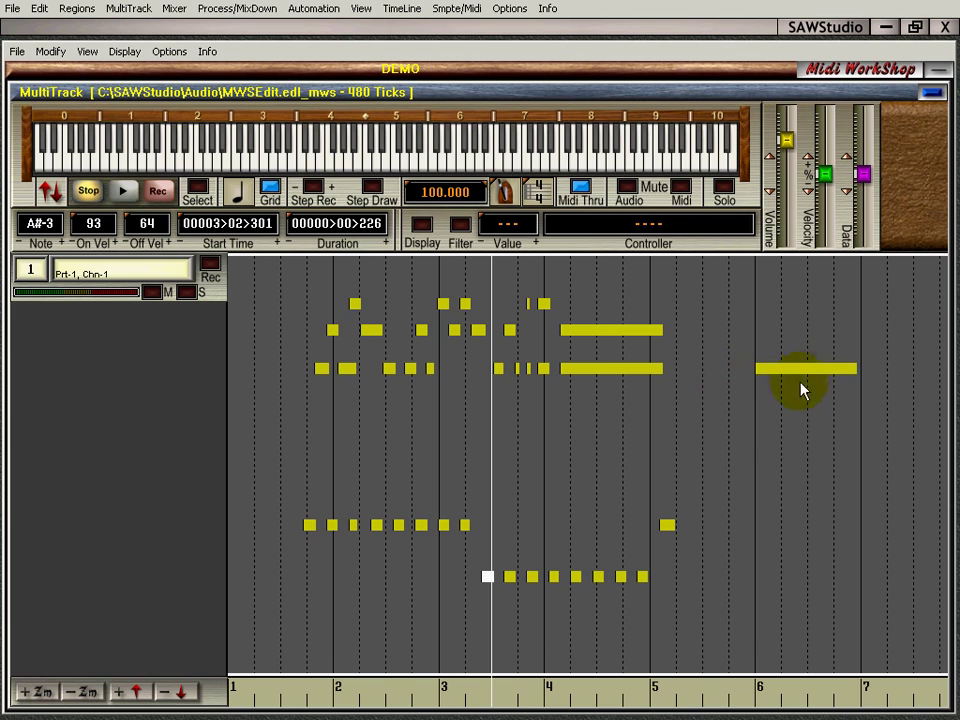
click(581, 370)
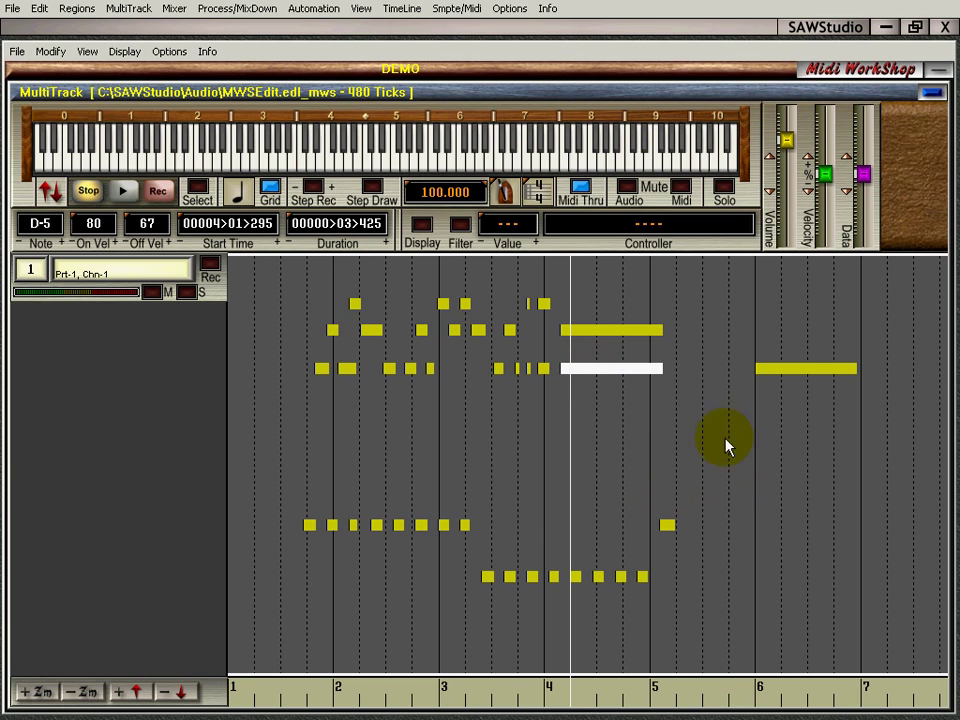
click(649, 337)
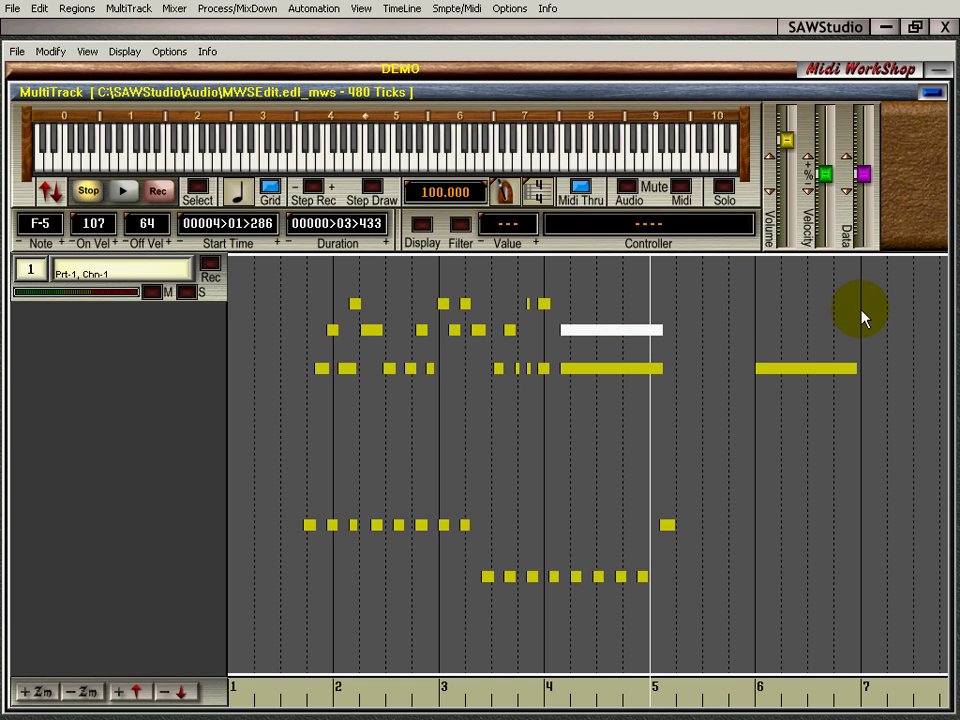
key(ctrl+BackSpace)
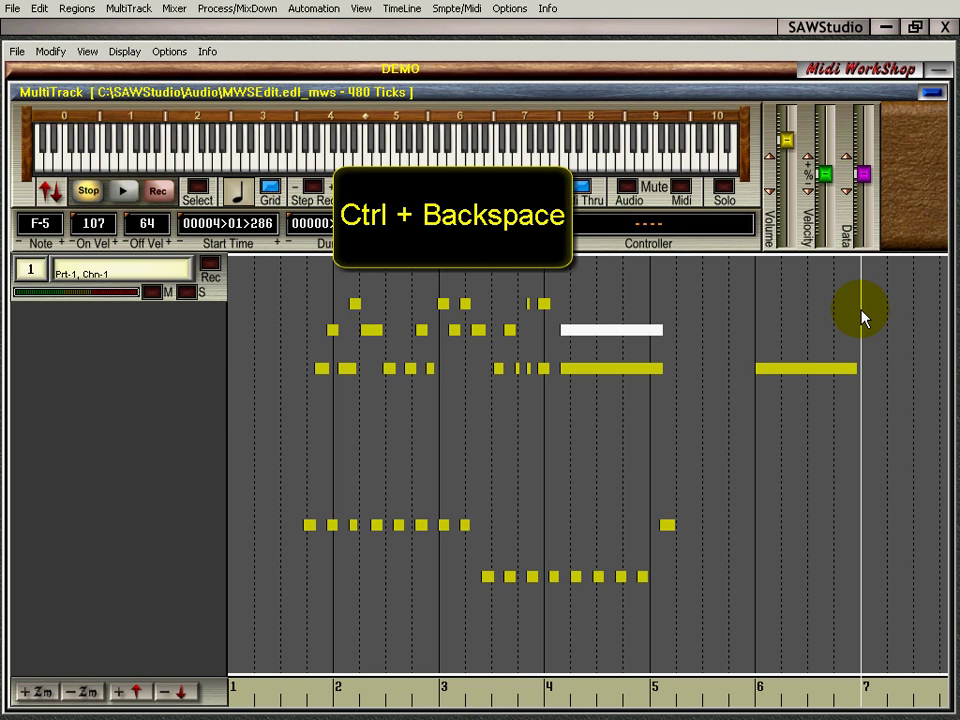
key(ctrl+BackSpace)
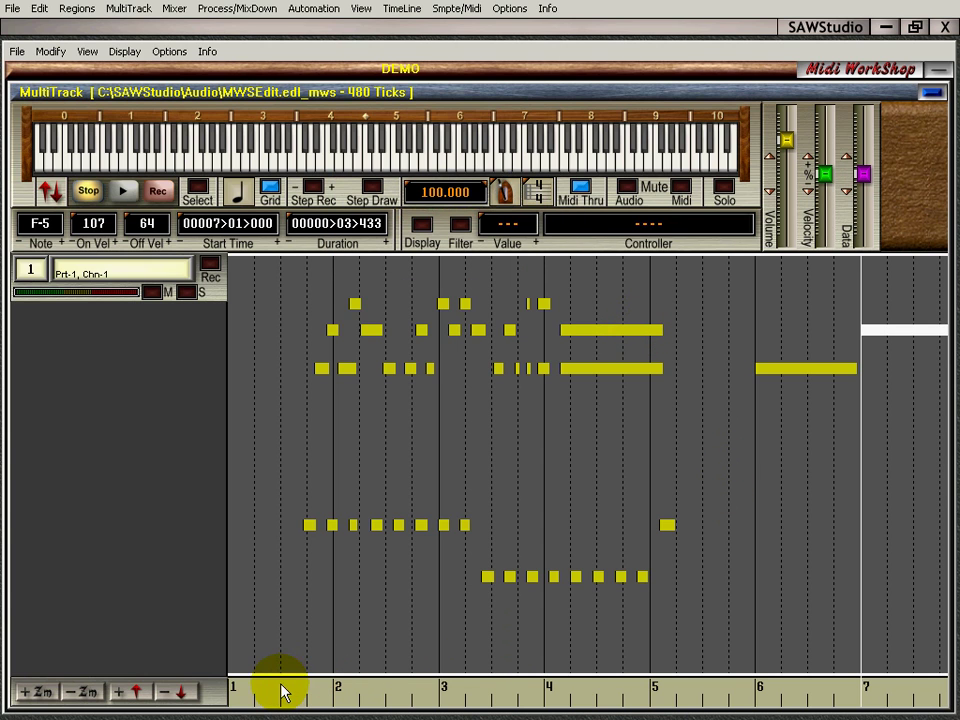
Step: Undo the single-note copies made at measure 7, on track 3 and at measure 6
key(ctrl+BackSpace)
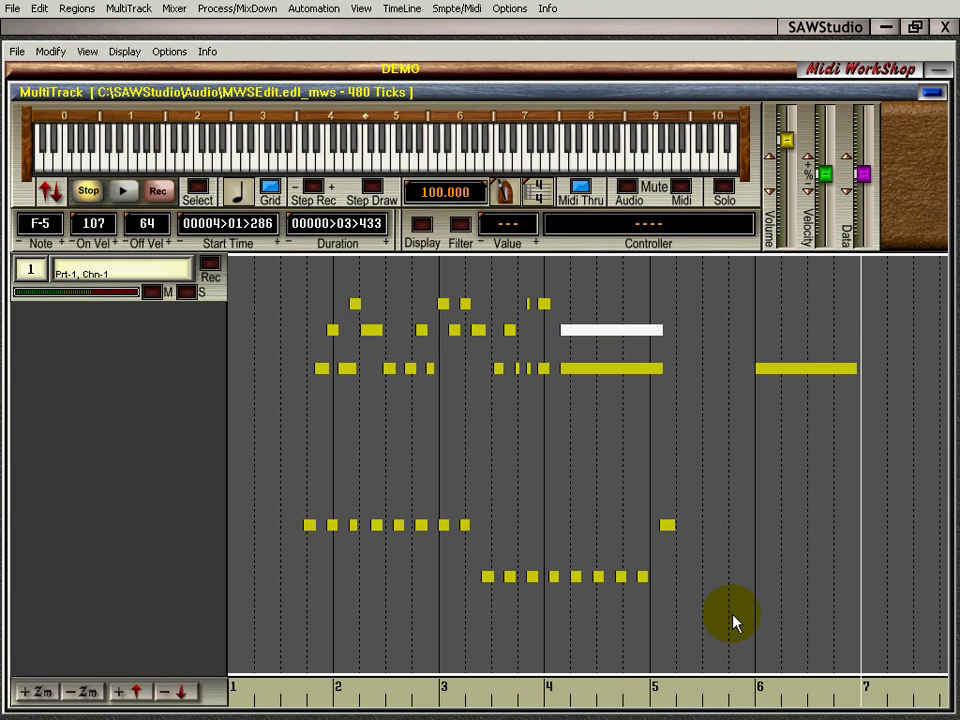
key(ctrl+BackSpace)
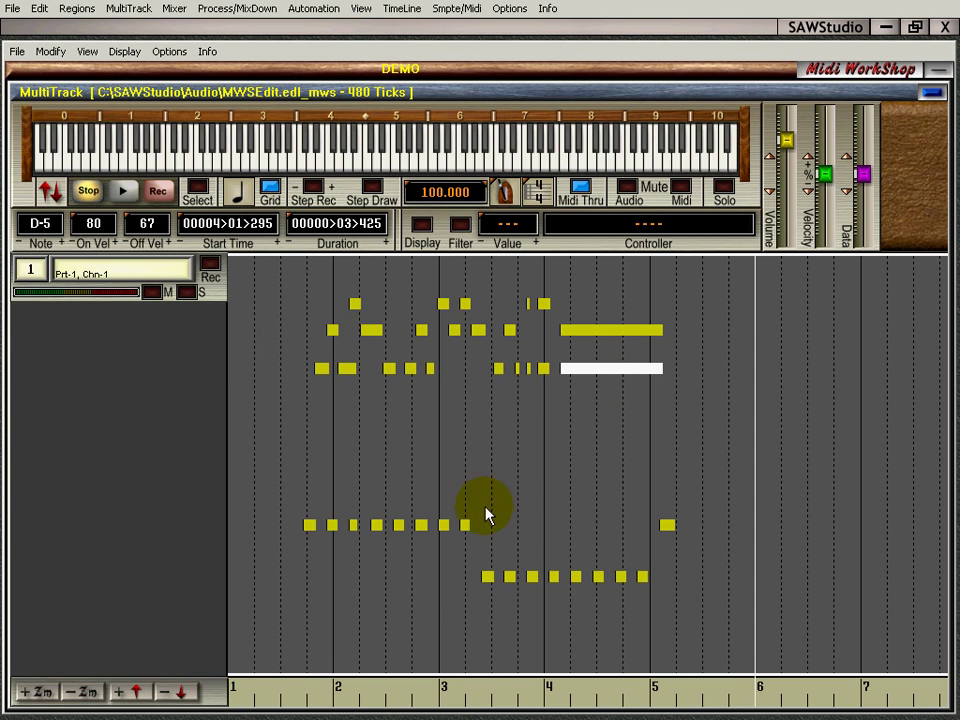
Step: Select the track 1 notes from measure 1 beat 3 to measure 5 beat 2 and copy them to the start of measure 6
click(300, 692)
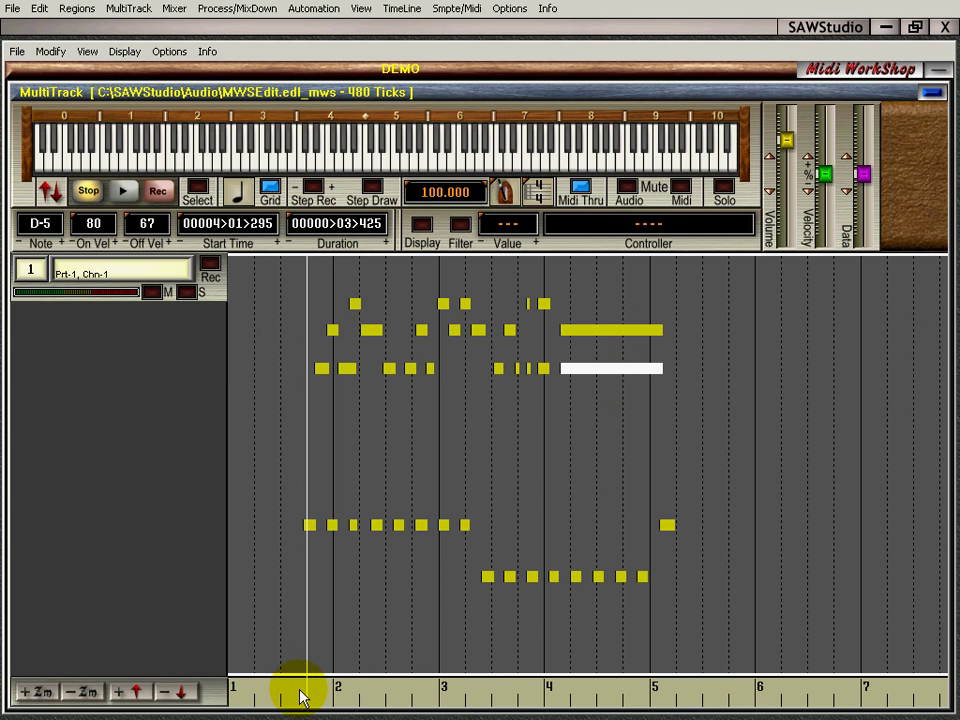
drag(280, 690, 684, 686)
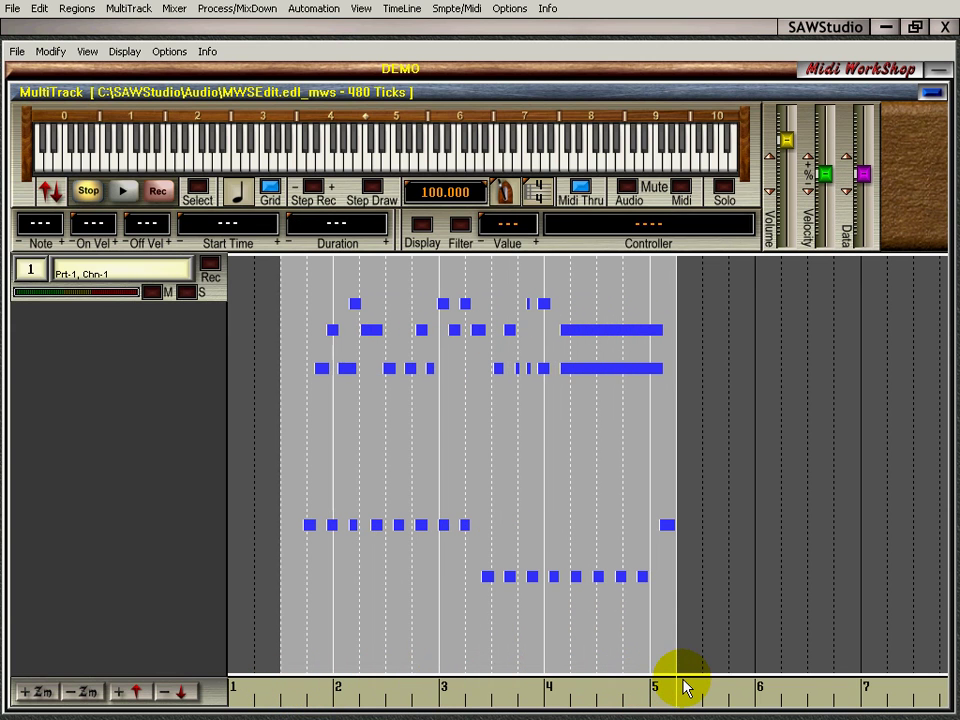
click(865, 445)
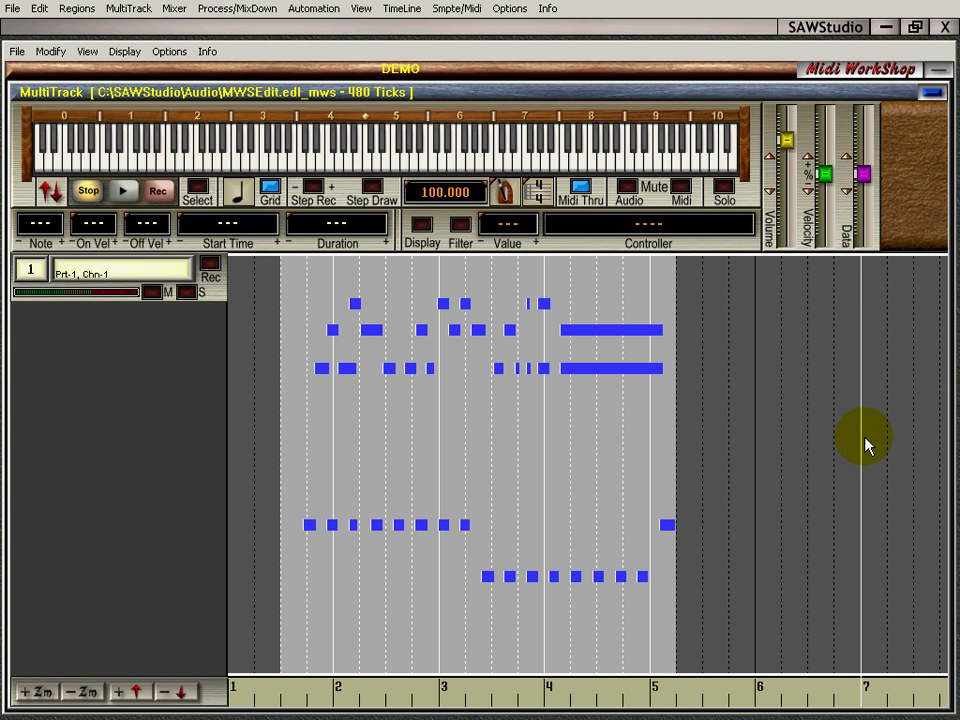
click(755, 428)
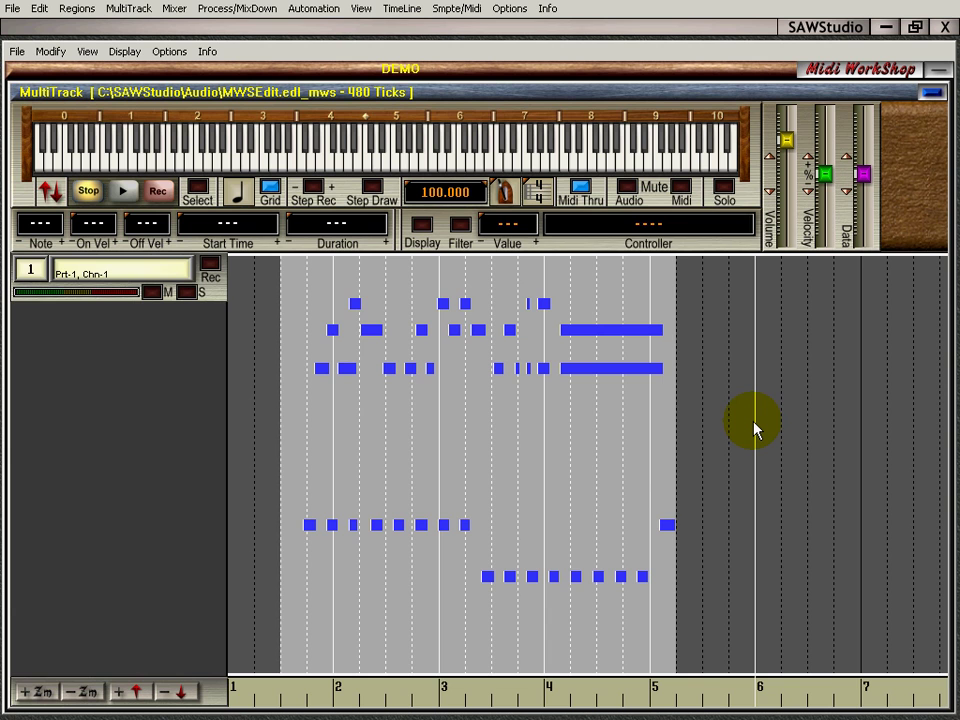
scroll(755, 428, right, 2)
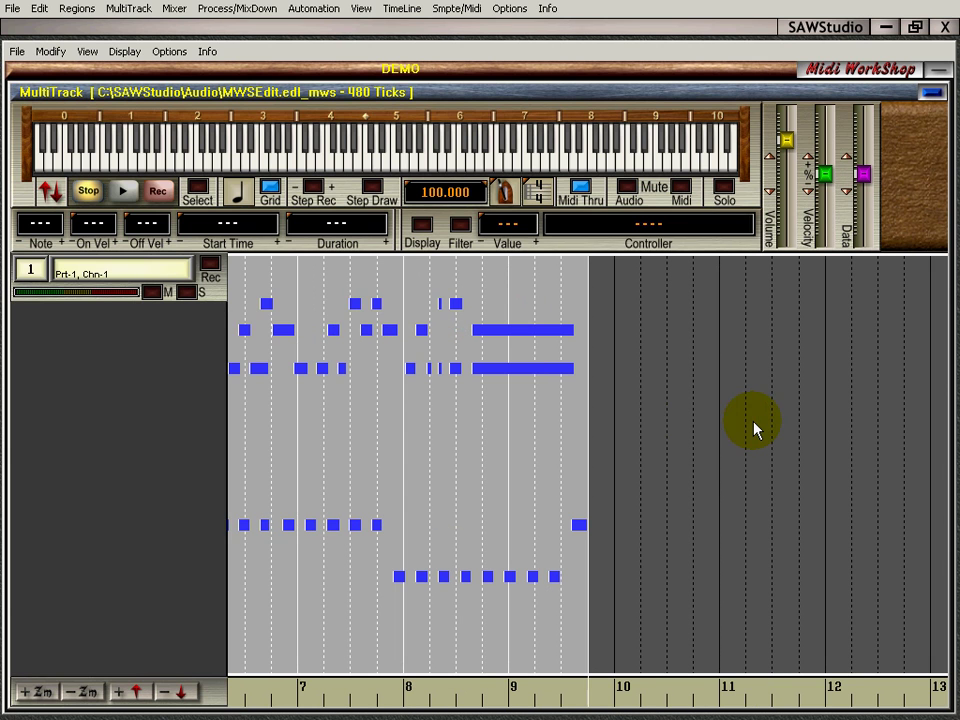
scroll(737, 462, left, 8)
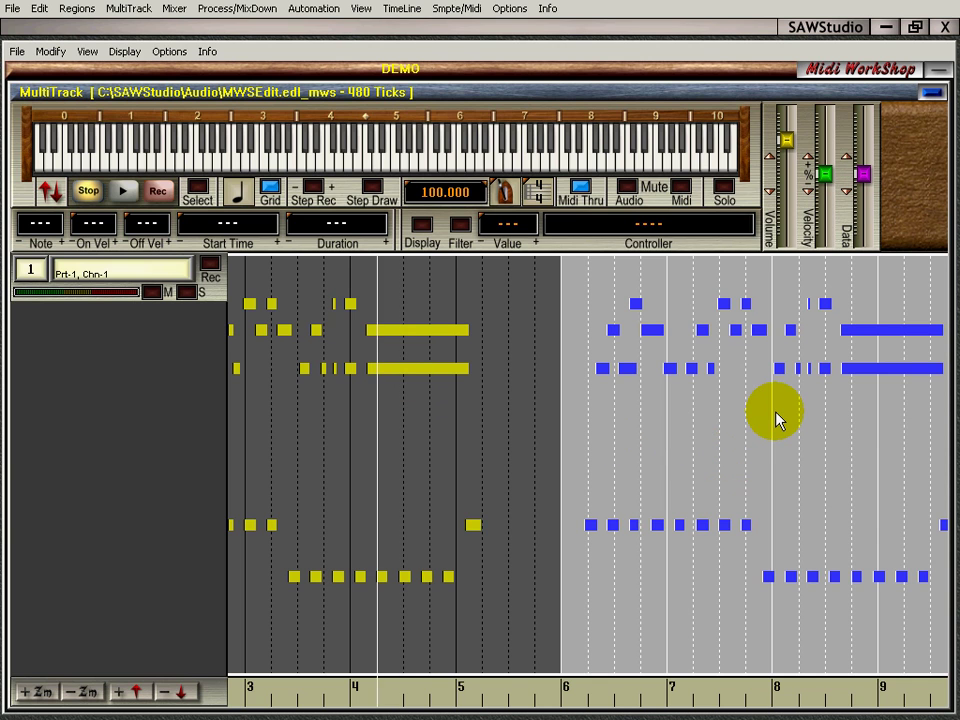
scroll(778, 418, left, 4)
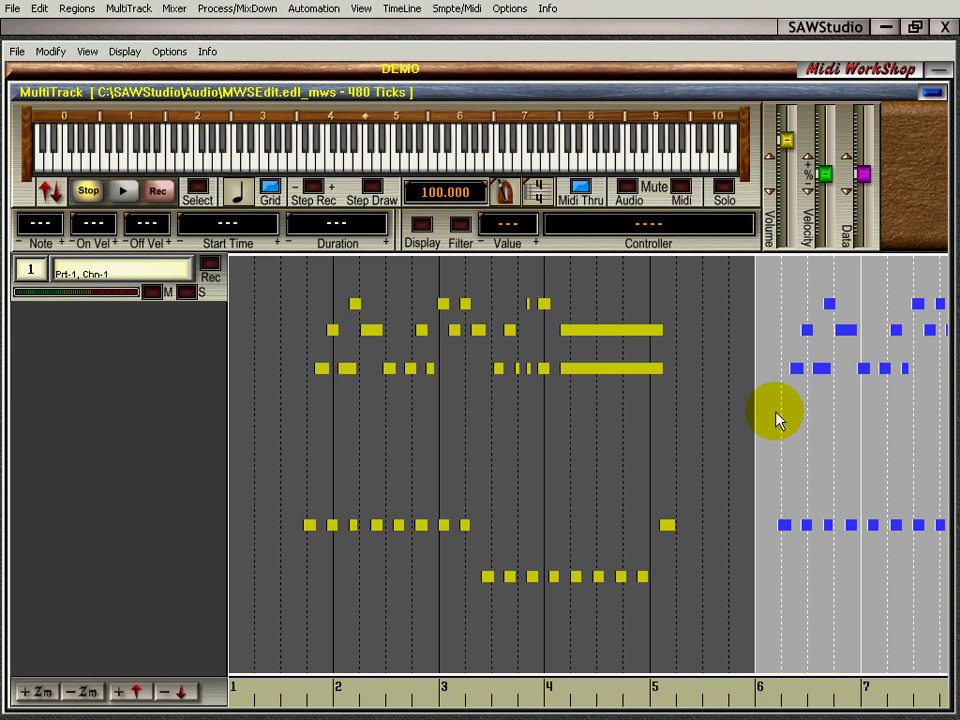
Step: Show all tracks and paste the copied note block on track 3 at the start of measure 2
scroll(778, 418, down, 3)
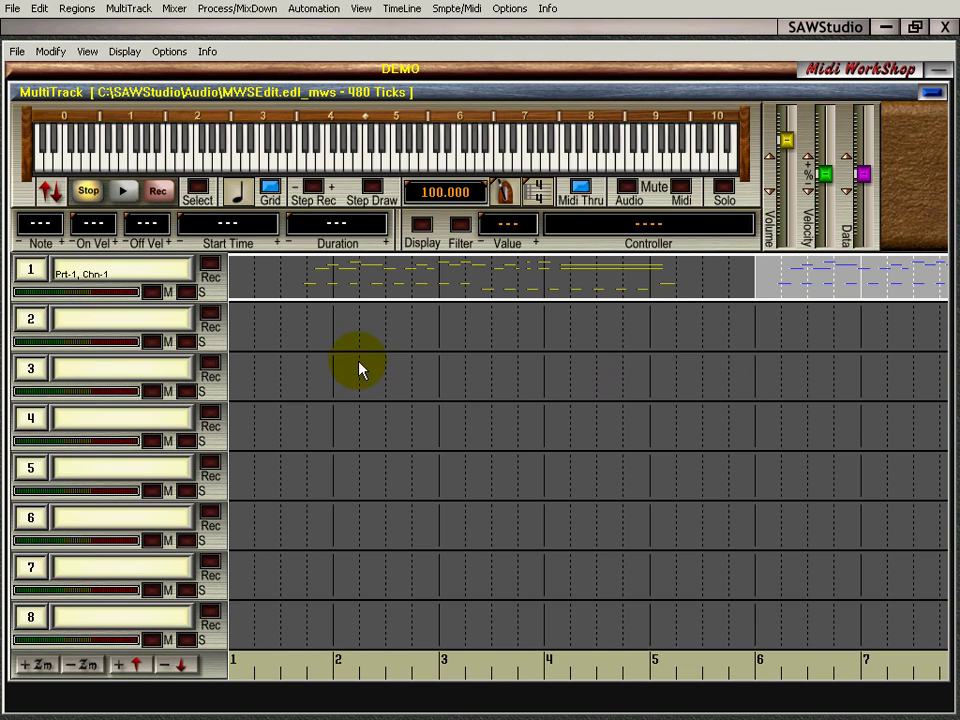
click(336, 386)
click(335, 386)
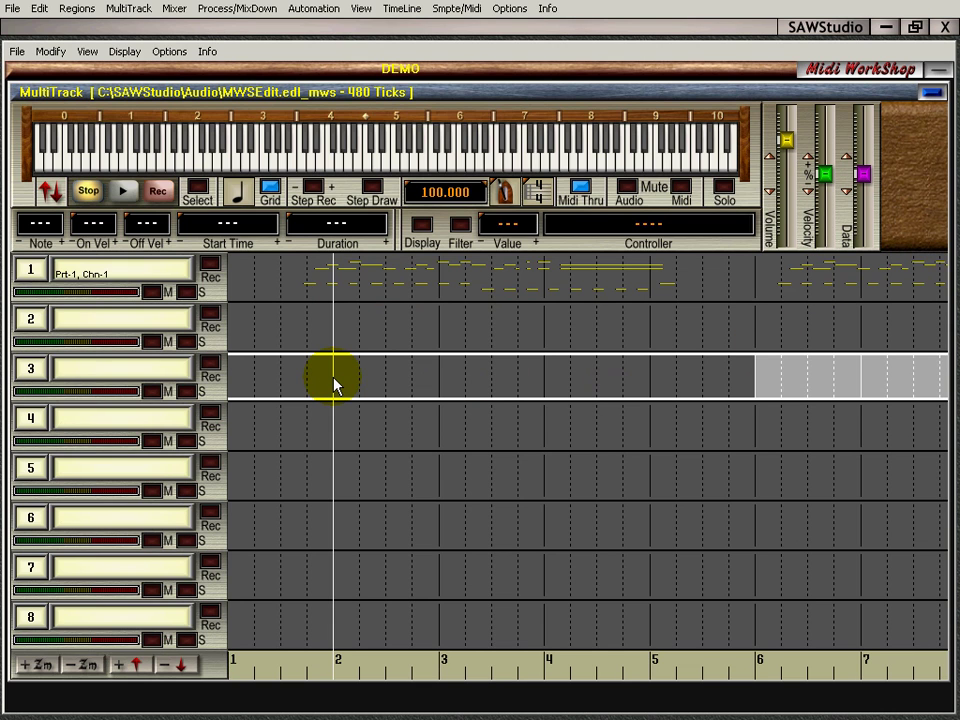
key(ctrl+v)
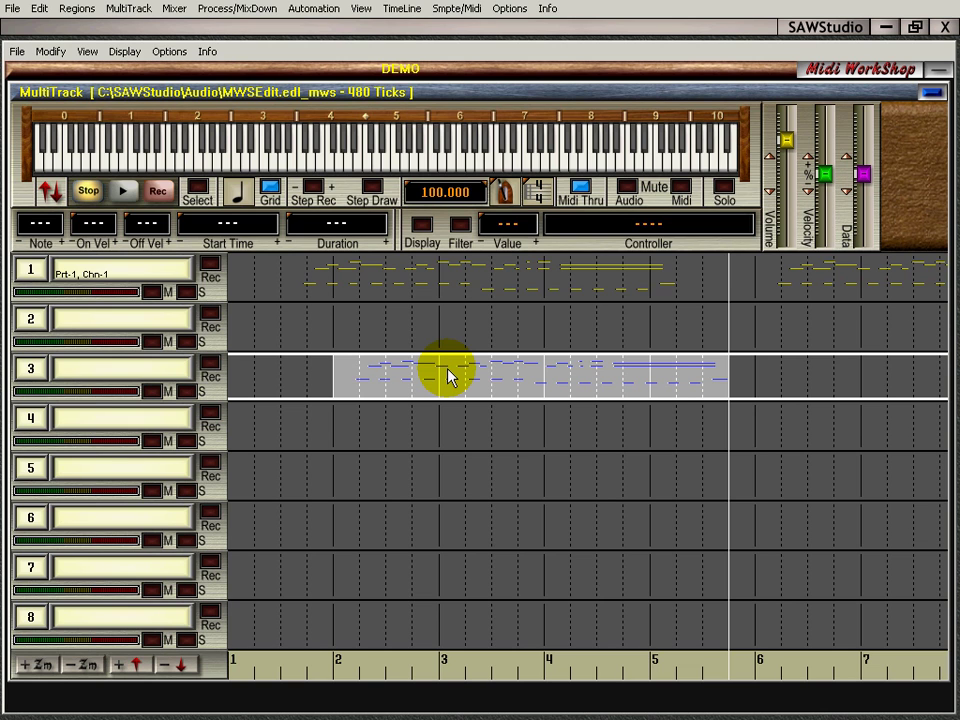
Step: Undo the note block copies on tracks 3 and 1 along with the range selection
key(ctrl+z)
key(ctrl+z)
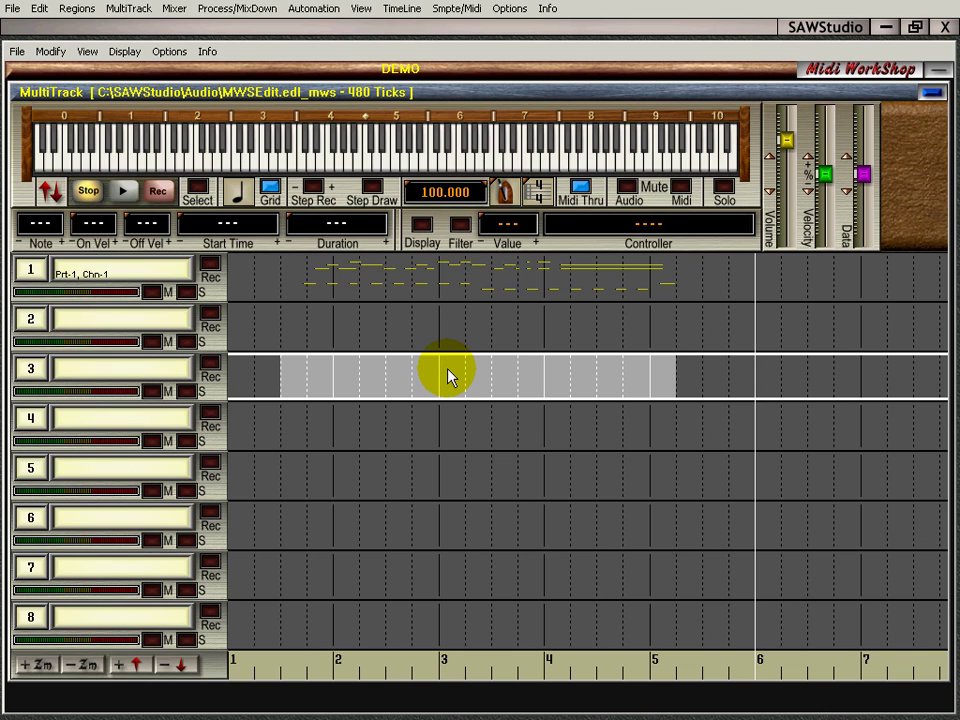
key(ctrl+z)
Step: On track 1, select the notes from measure 1 beat 3 to measure 5 beat 3 and quantize them to the quarter-note grid
double_click(448, 377)
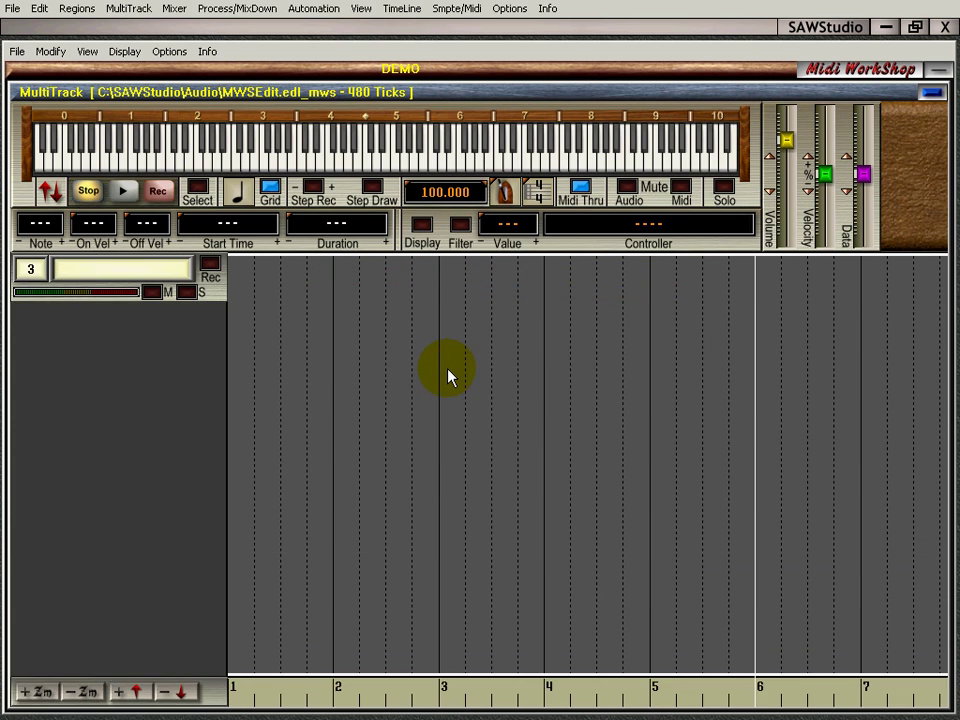
key(Up)
key(Up)
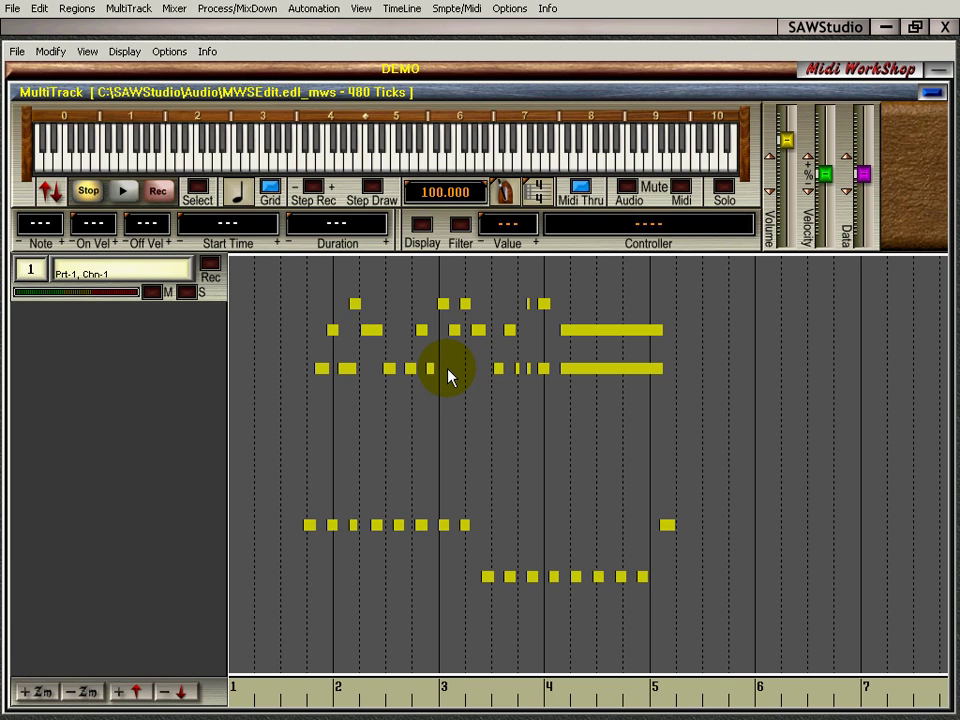
key(q)
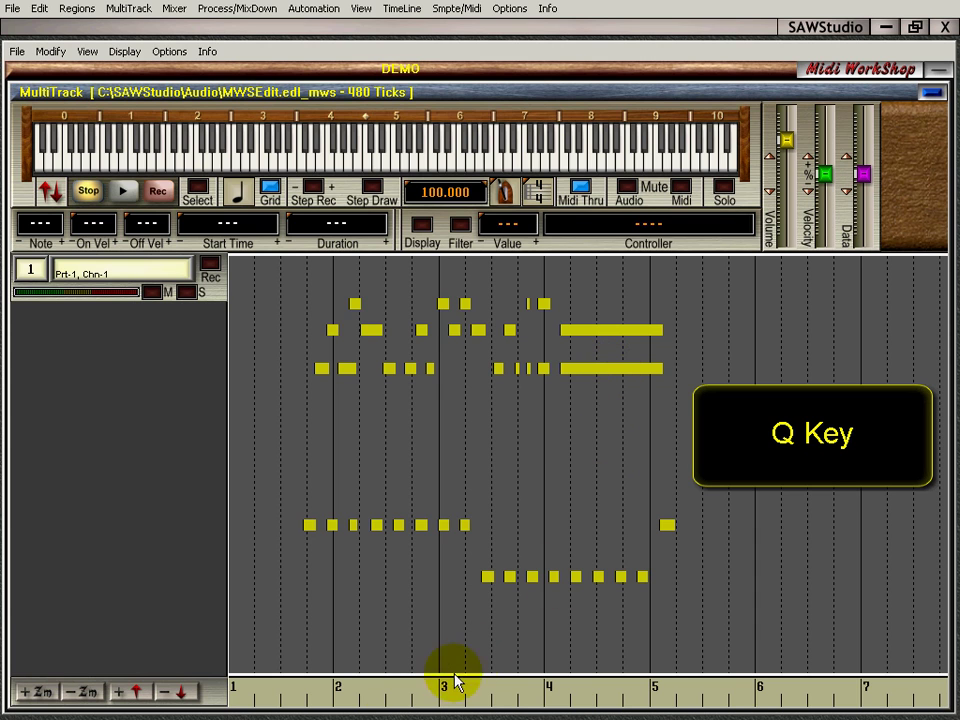
drag(295, 693, 716, 688)
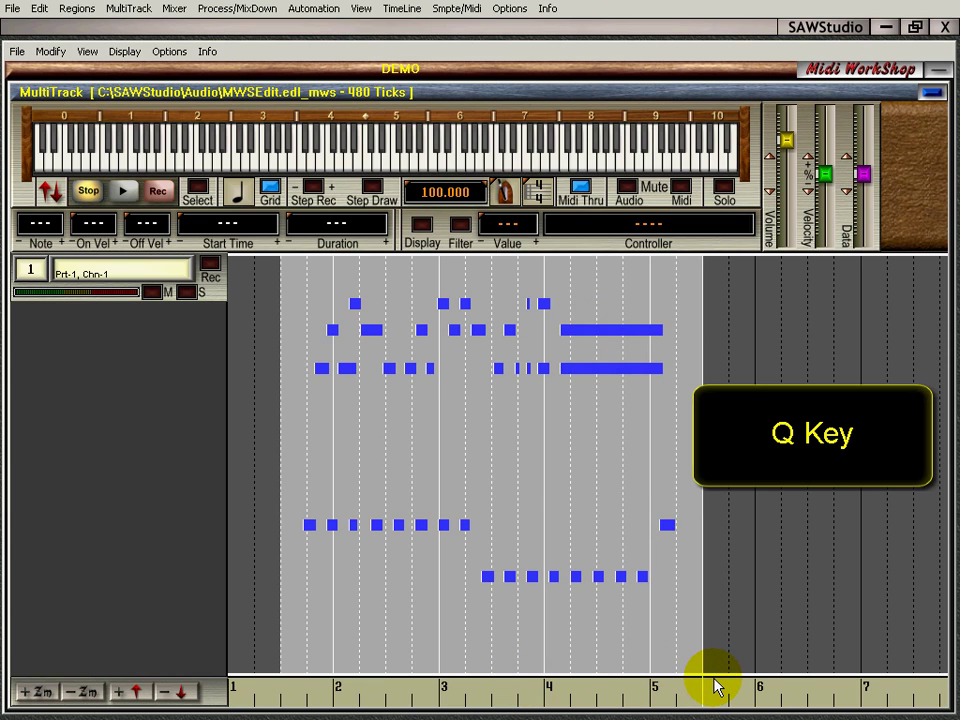
key(q)
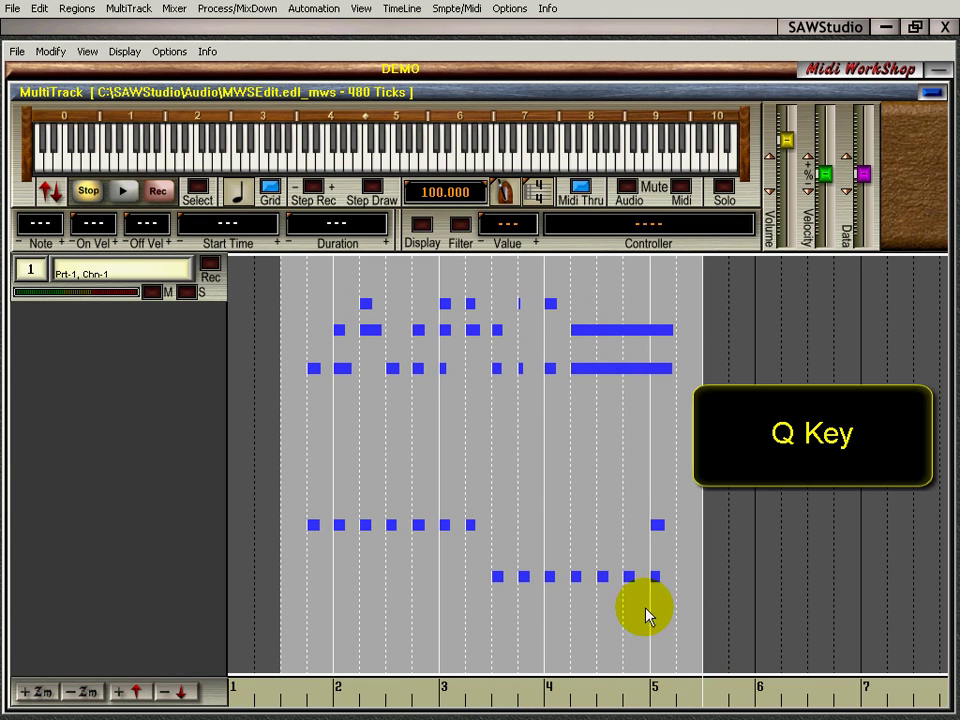
Step: Examine the grid note values available for quantizing, keeping the quarter note
click(234, 196)
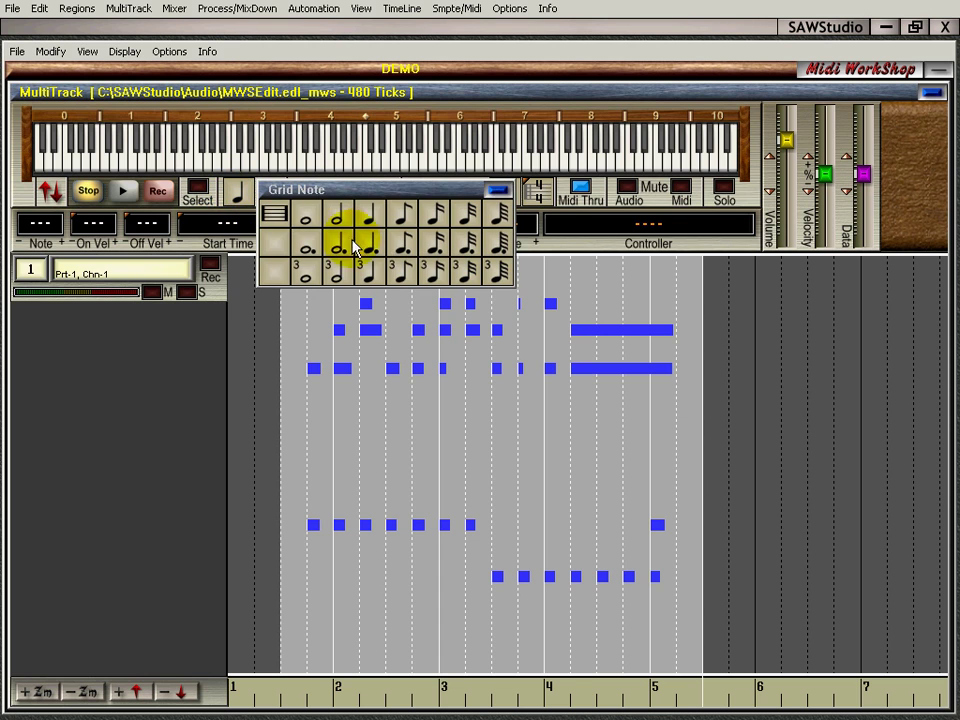
click(234, 195)
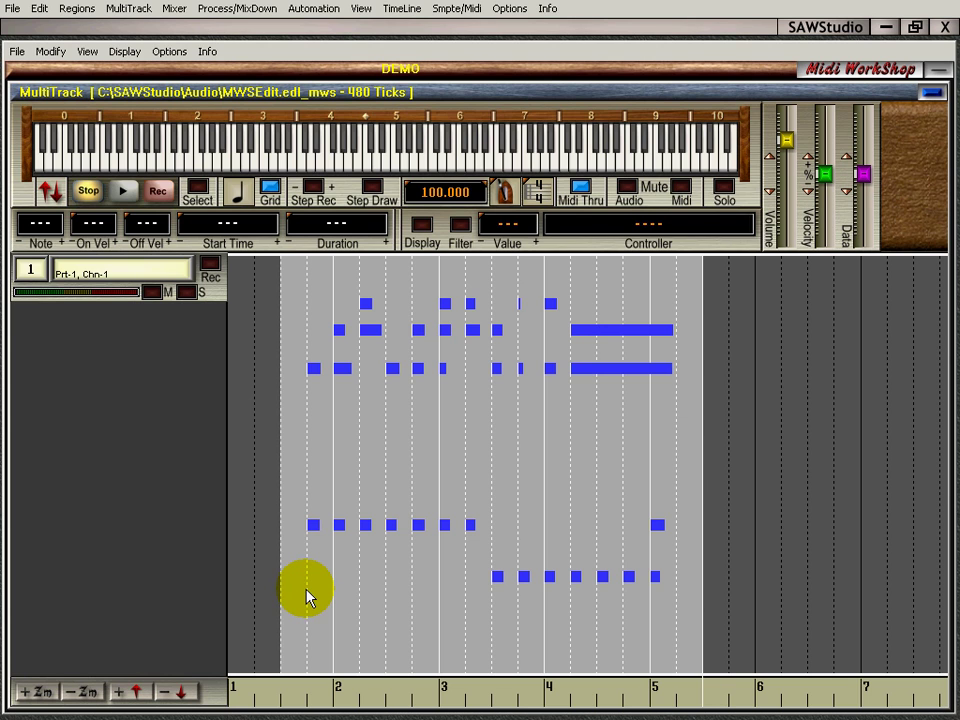
Step: Undo the quantize of the track 1 notes, review the available grid note values and clear the range selection
click(307, 596)
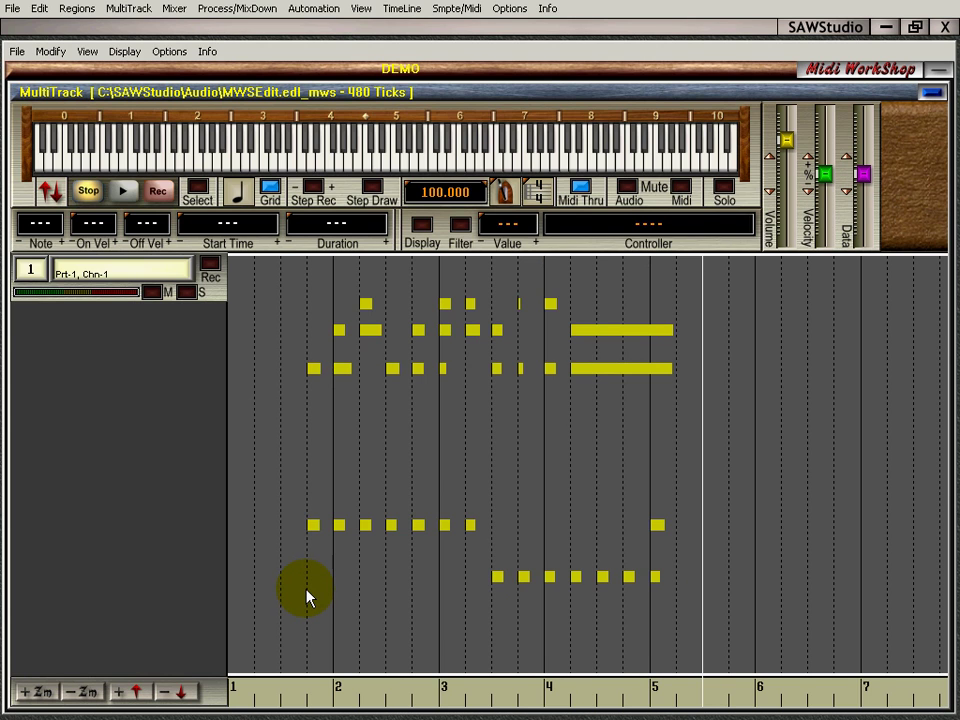
key(ctrl+z)
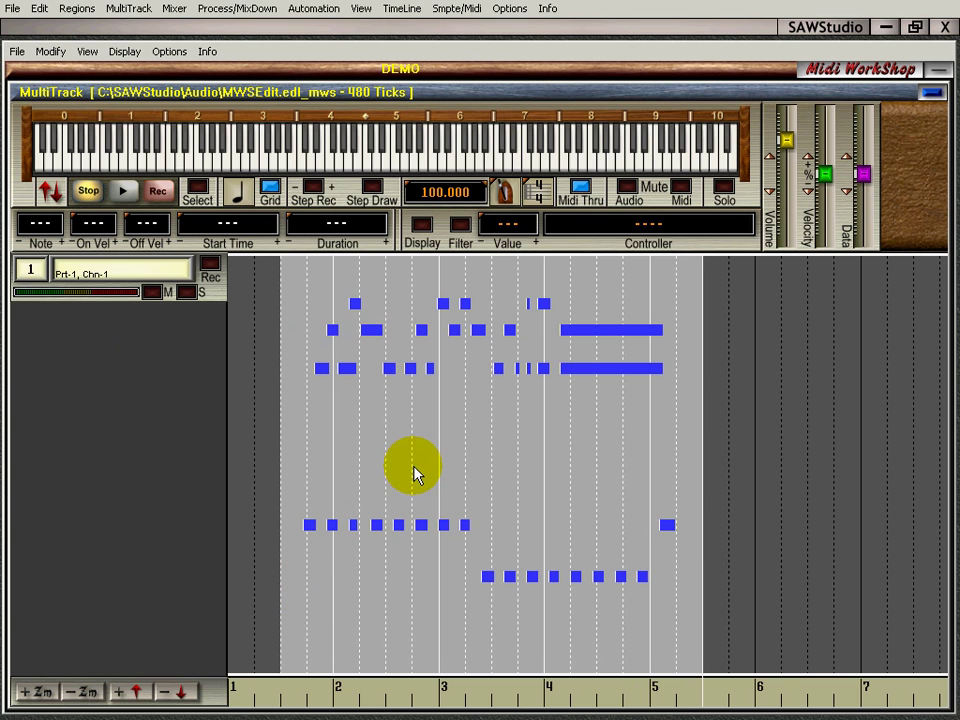
click(240, 196)
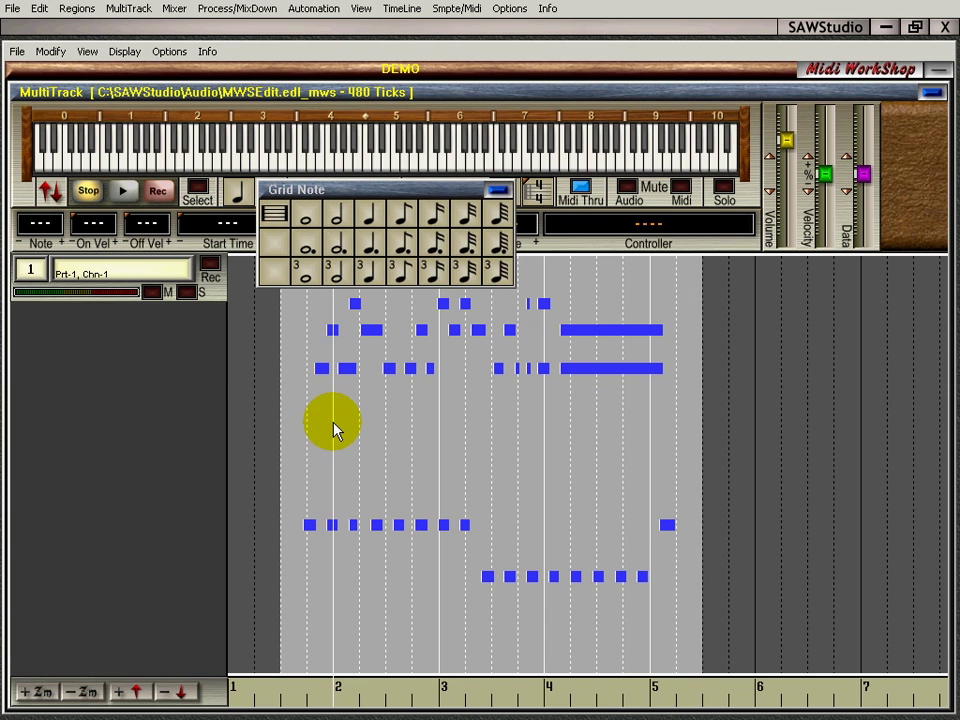
click(497, 189)
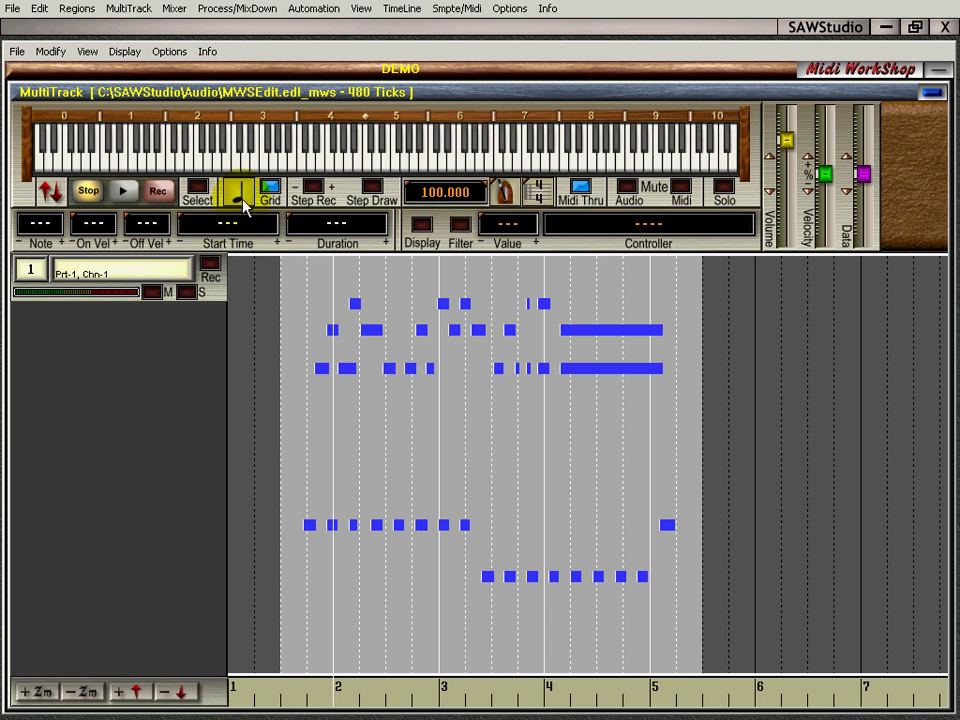
click(336, 637)
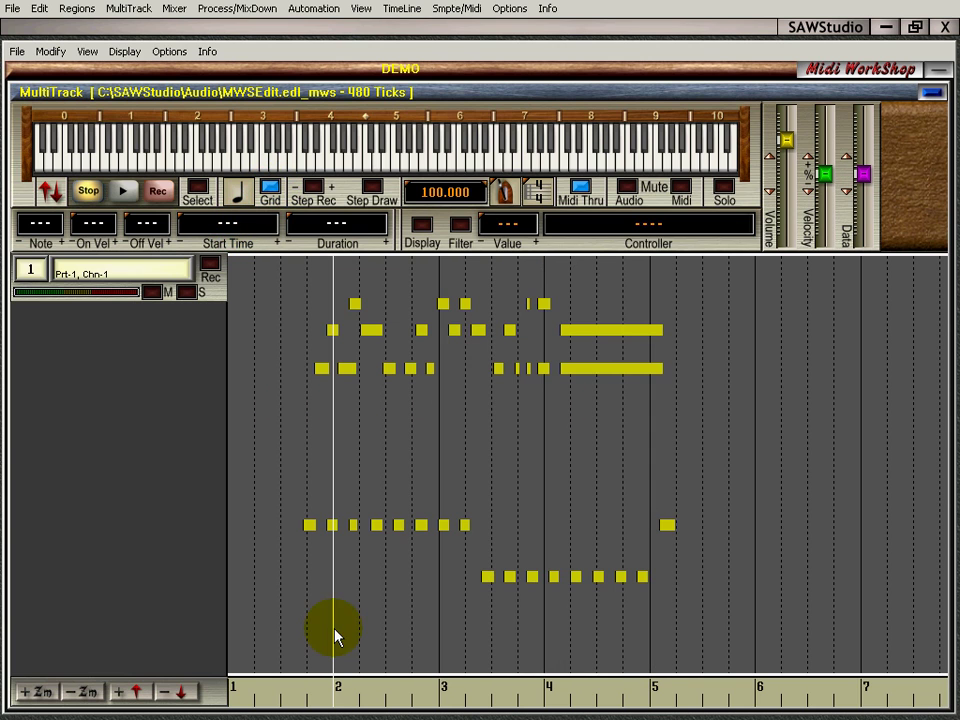
Step: Examine the start time quantize options for the long D-5 note in measure 4
click(591, 370)
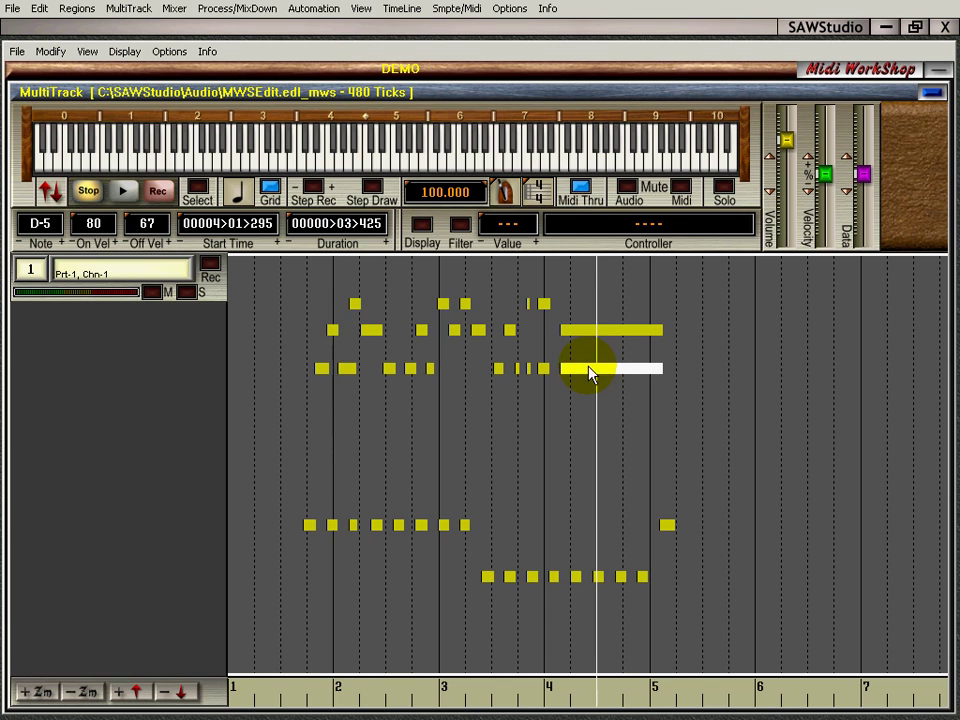
right_click(257, 232)
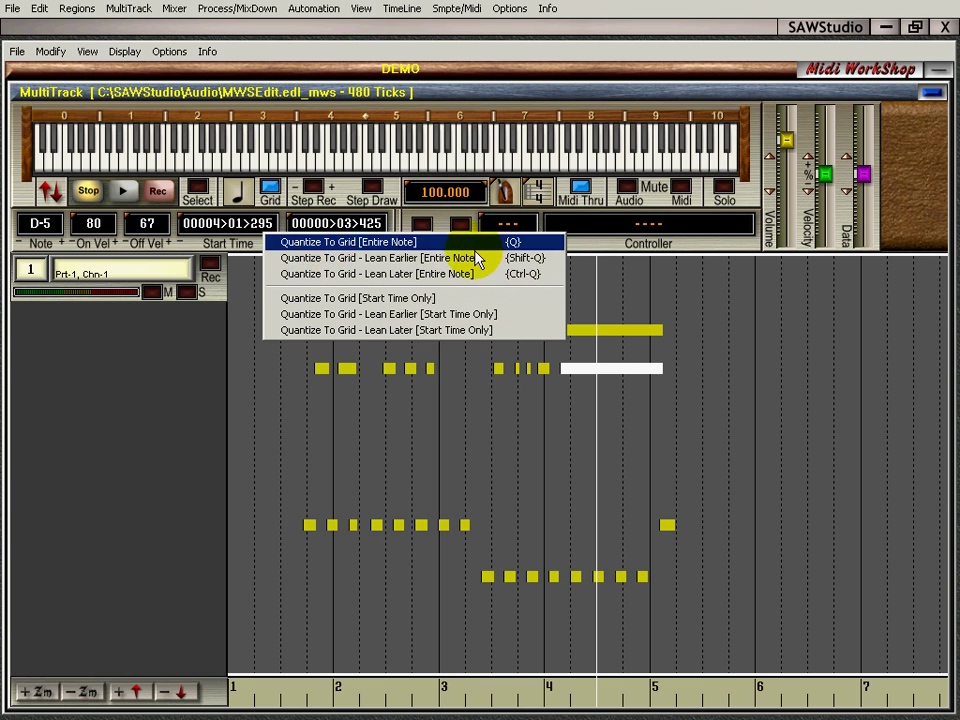
click(248, 226)
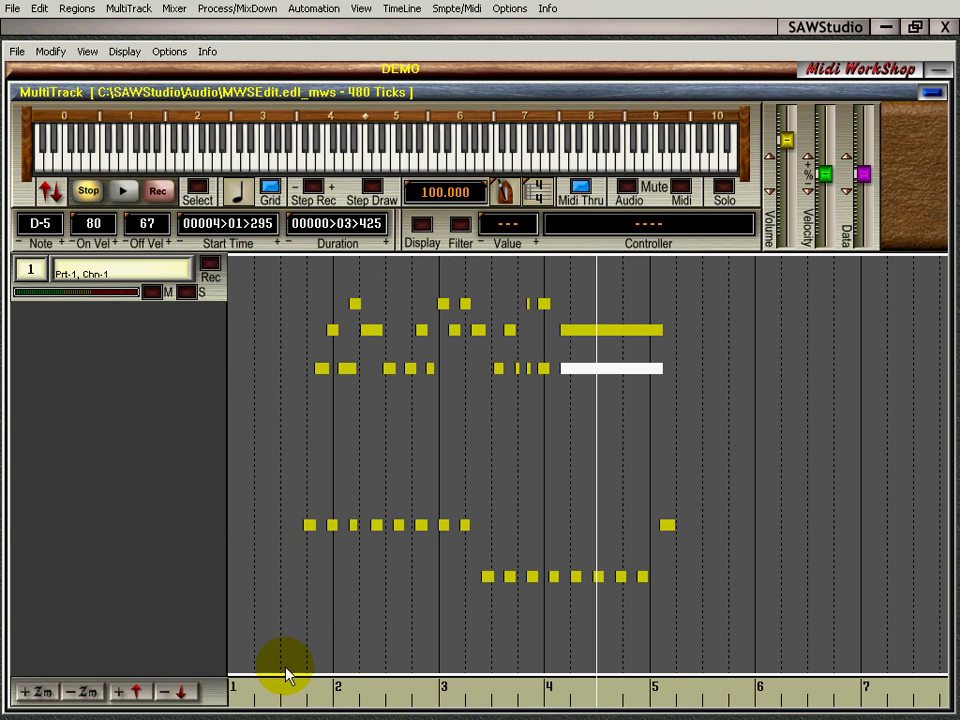
Step: Quantize the notes from measure 1 beat 3 to measure 5 beat 2 to the quarter-note grid, undo it and clear the selection
drag(285, 686, 665, 686)
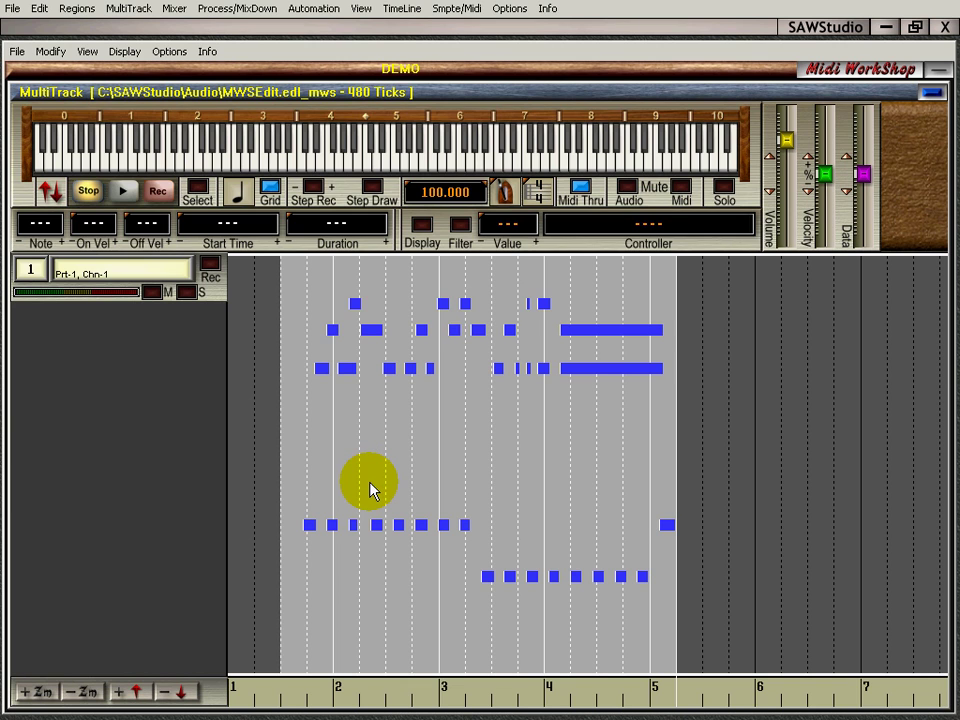
key(q)
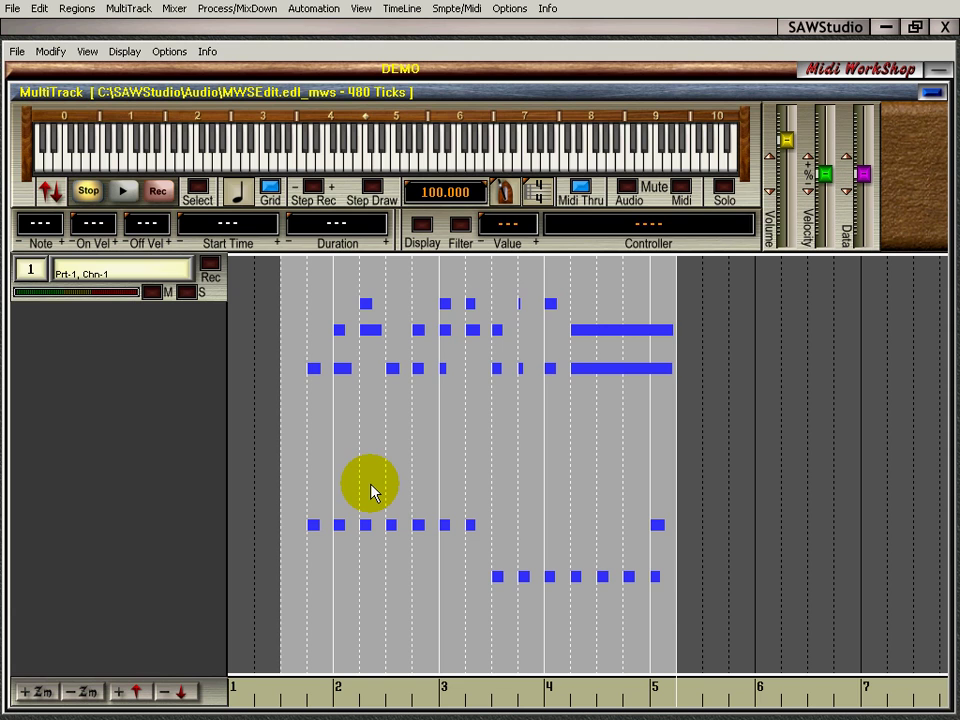
key(ctrl+z)
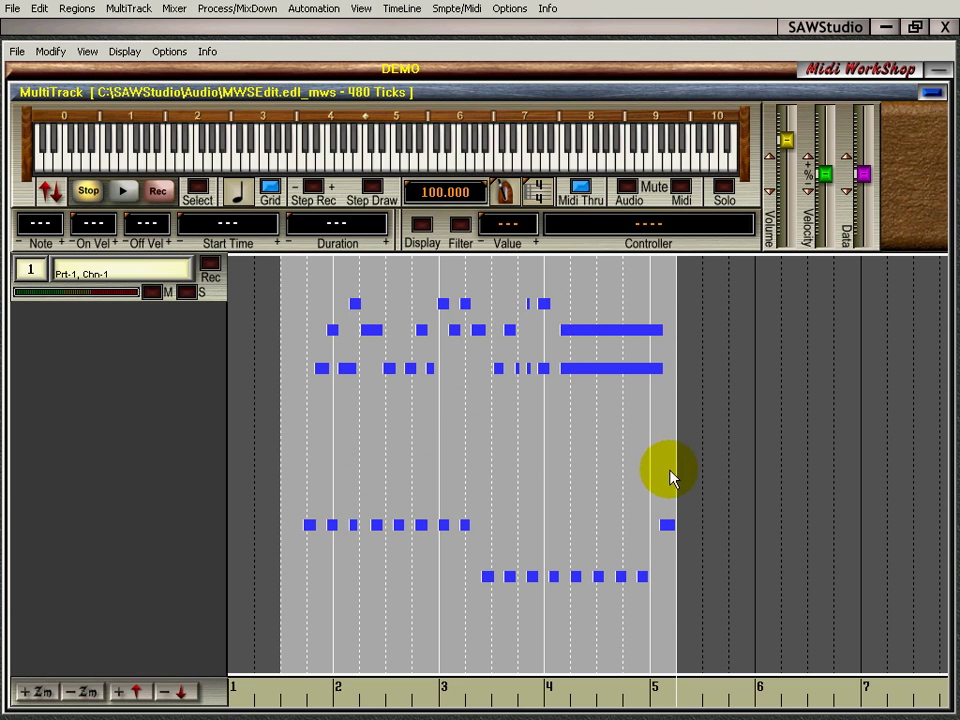
click(630, 695)
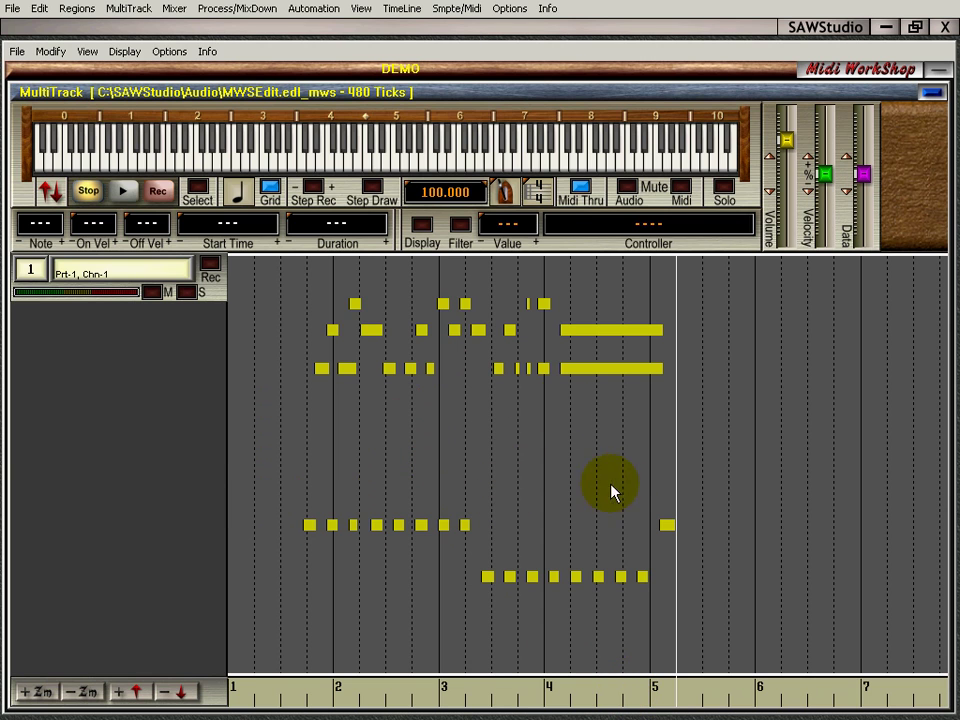
Step: Snap the D-5 note after the start of measure 2 to start time 00002>01>000, then undo the move
click(347, 370)
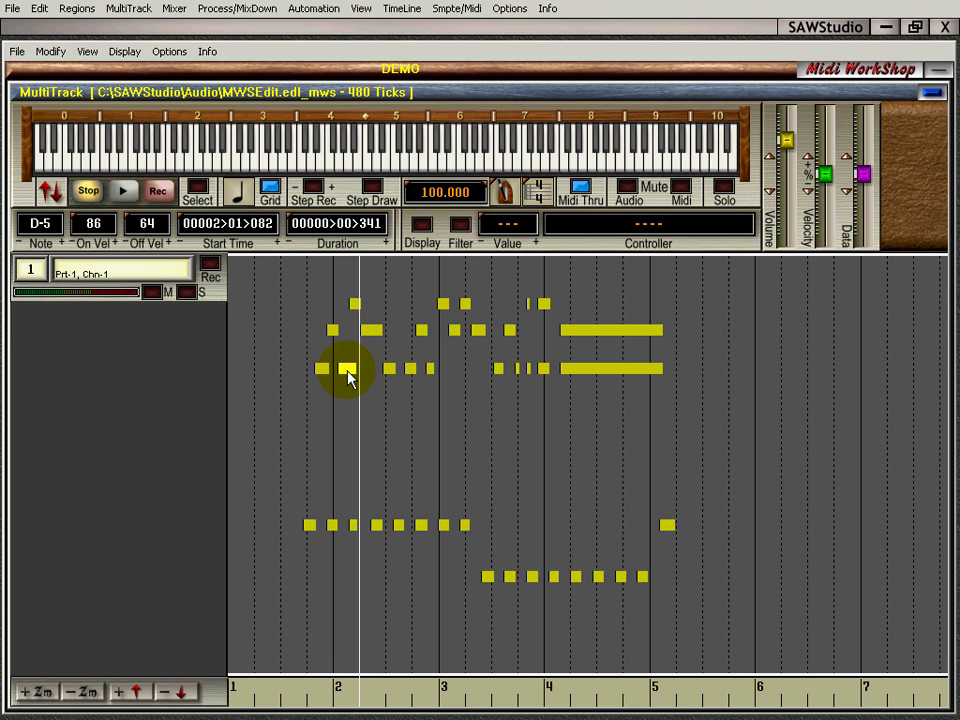
drag(348, 372, 346, 372)
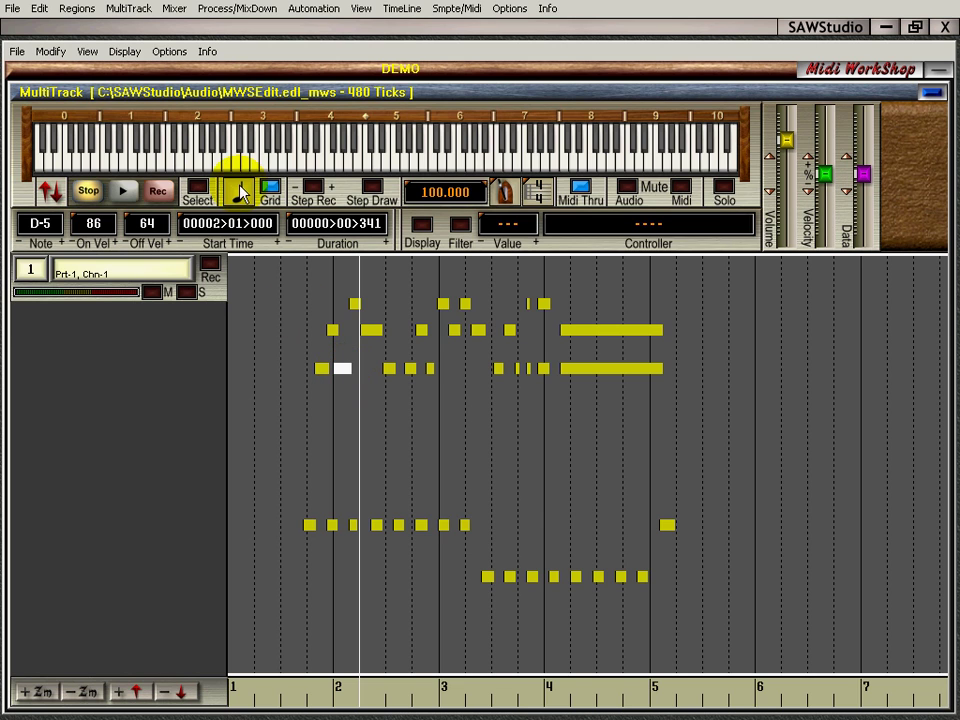
key(ctrl+z)
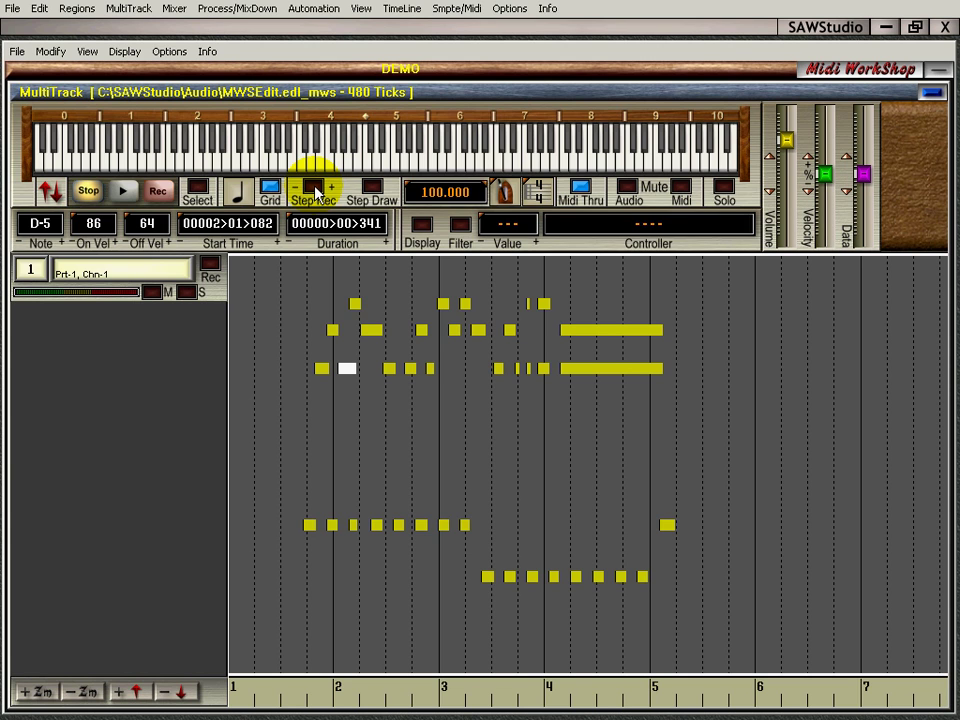
Step: Turn on step recording and enter a high quarter note at measure 3 beat 3 from the on-screen keyboard
click(313, 188)
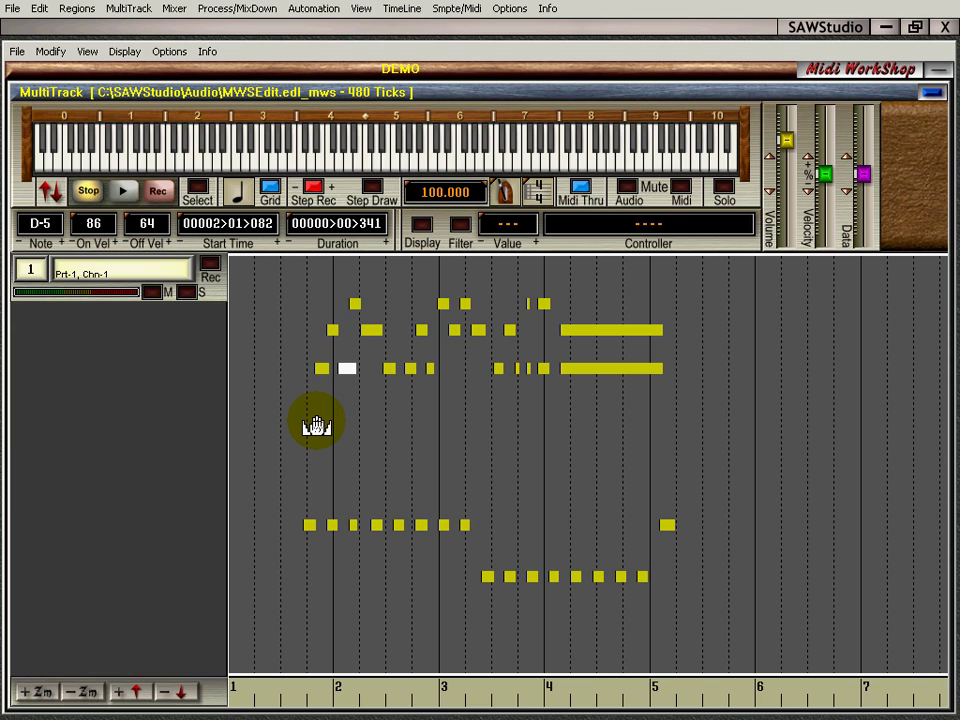
click(289, 386)
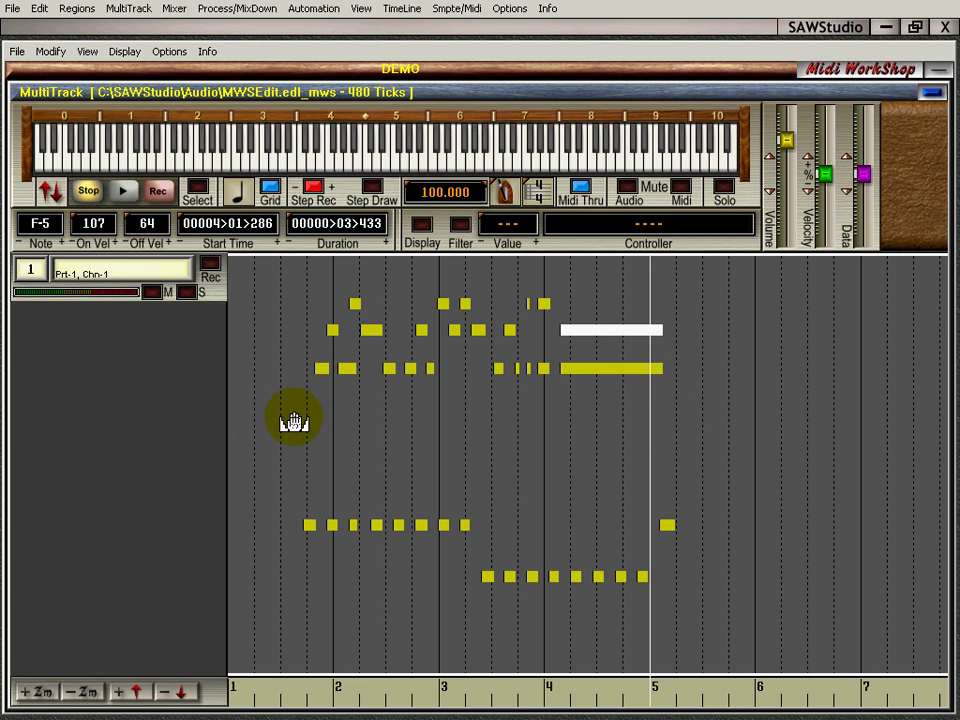
drag(300, 400, 393, 413)
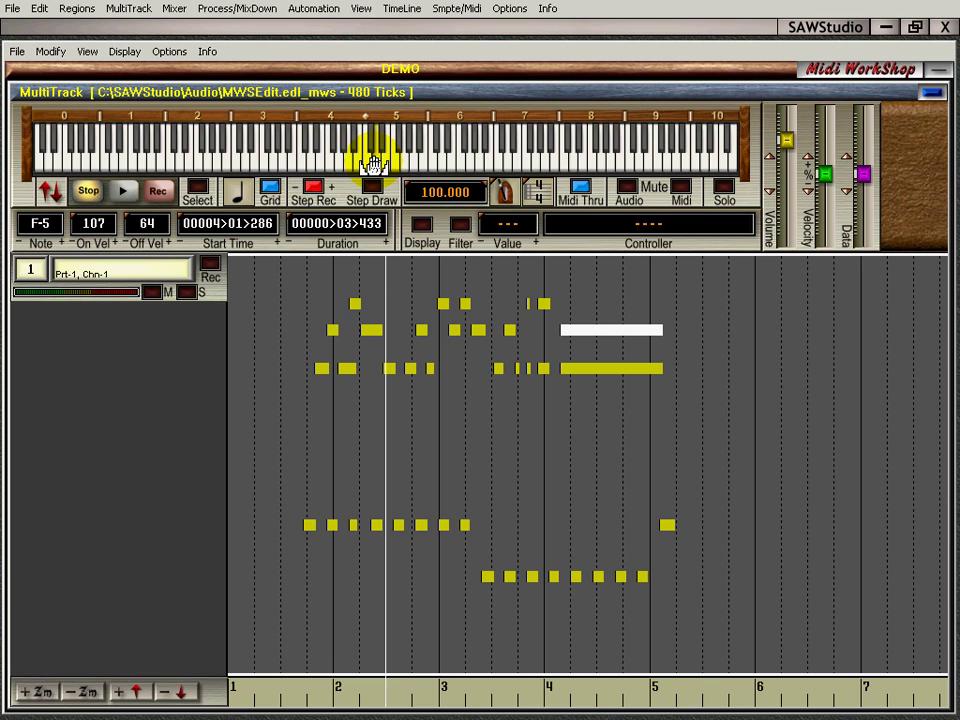
drag(470, 420, 498, 420)
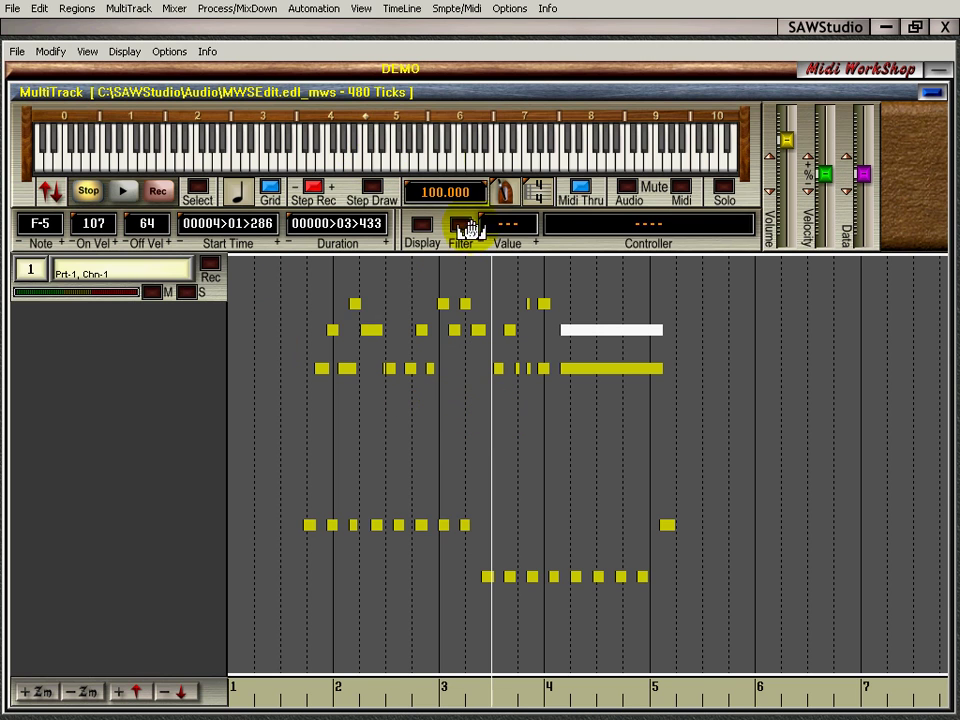
click(440, 157)
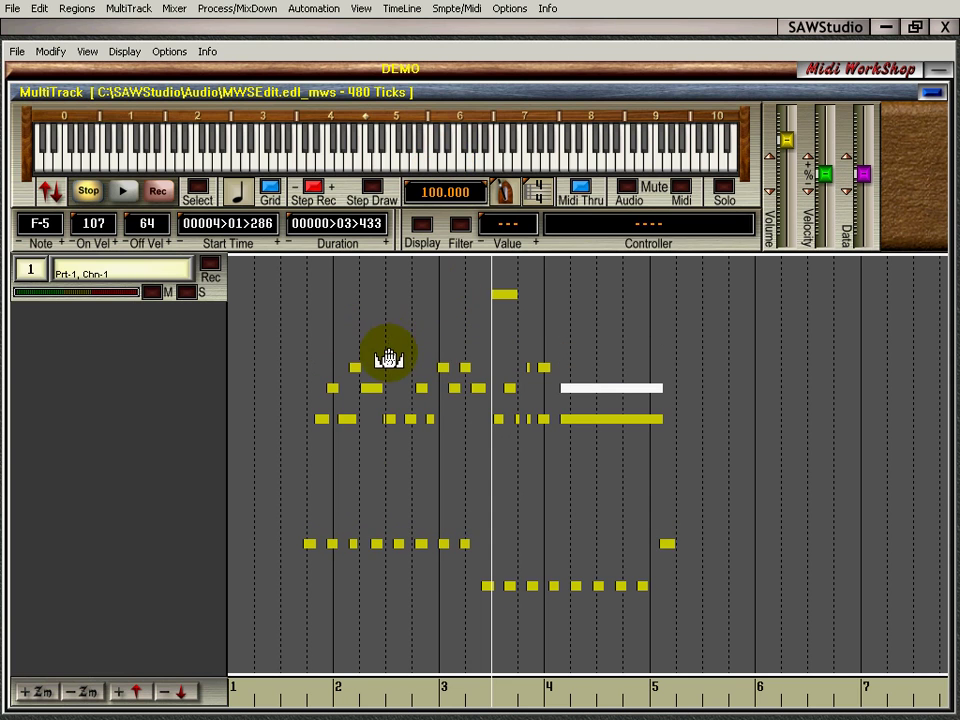
Step: Step record a C-5, D-5 and F-5 quarter-note chord at measure 3 beat 2 and select its C-5 note
click(460, 318)
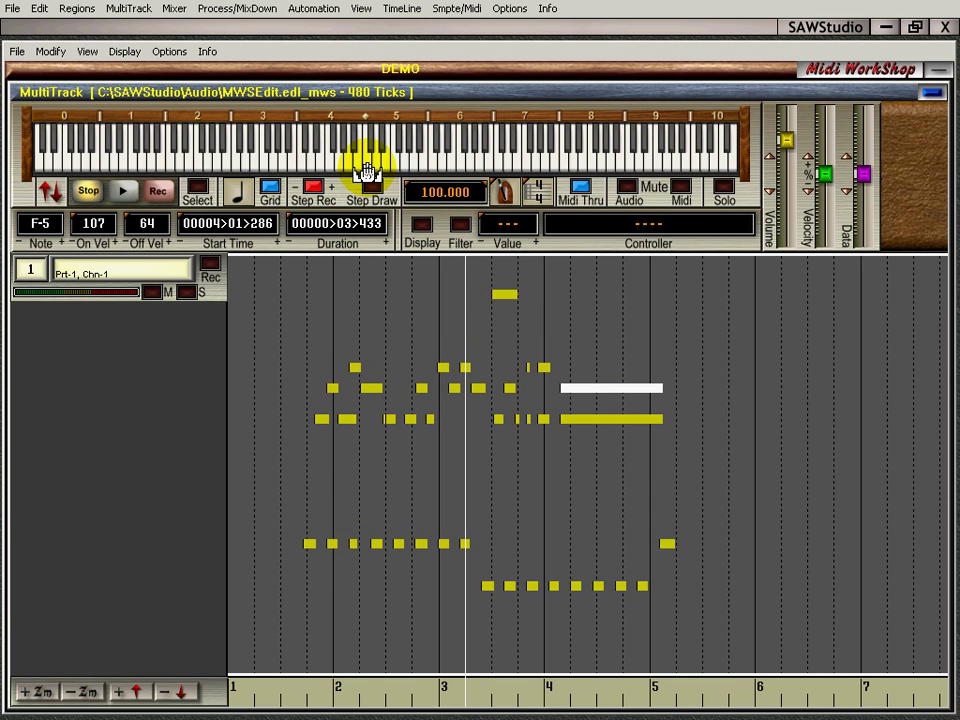
click(368, 170)
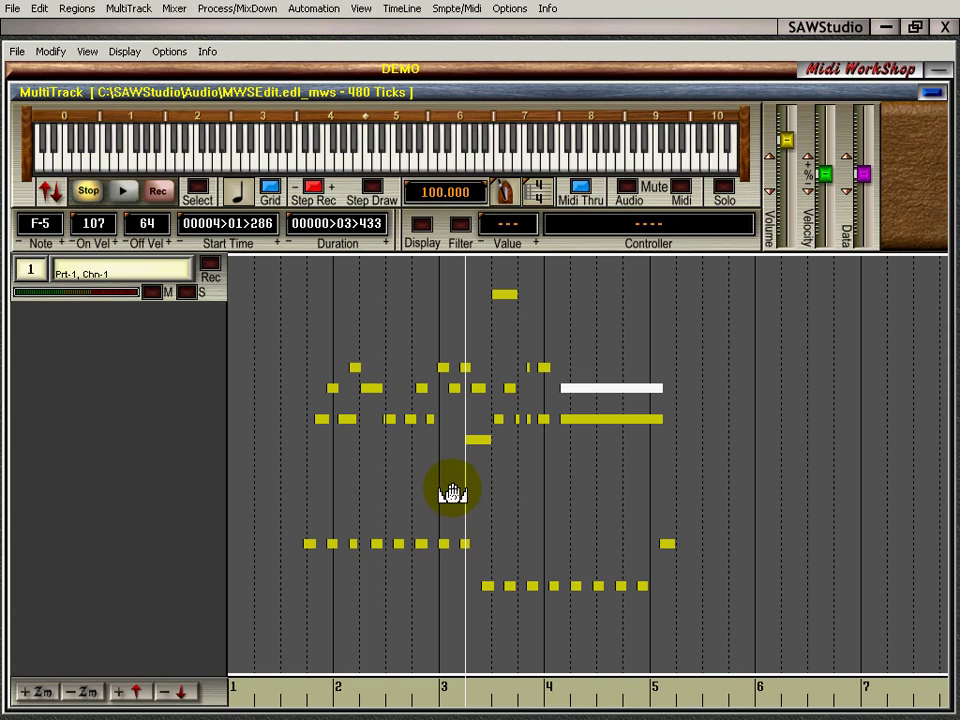
click(371, 160)
click(476, 443)
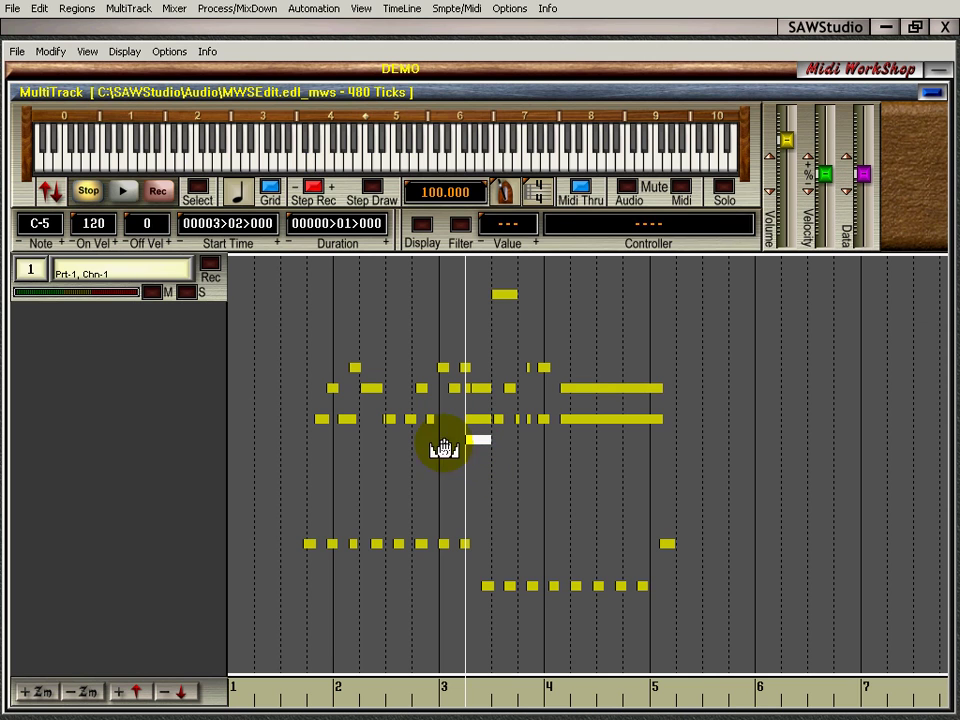
Step: Add a quarter-note A-4 at measure 3 beat 2 and a held G#-4 lasting from there to measure 5
click(347, 172)
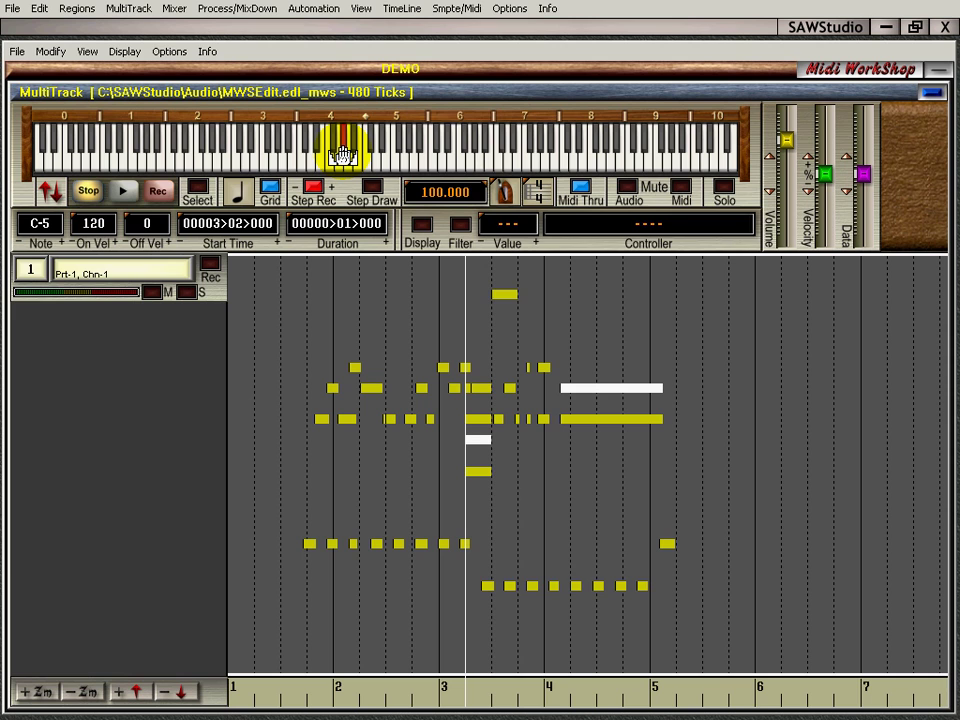
drag(342, 155, 342, 155)
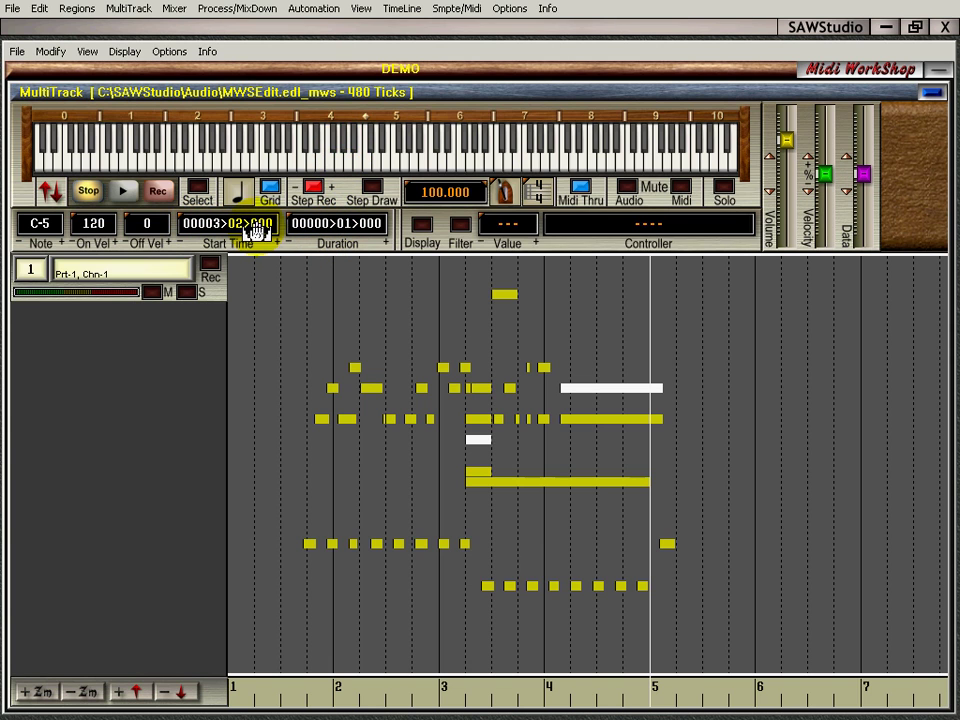
Step: Turn off grid snapping and step recording, and place the cursor off the grid near measure 3 beat 2
click(270, 189)
click(270, 189)
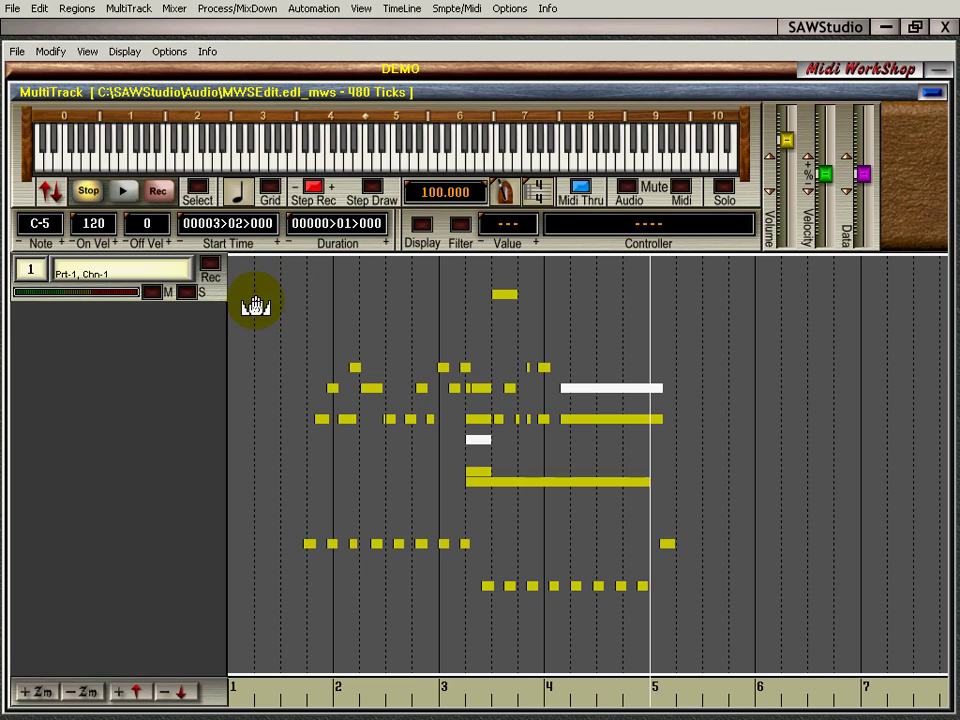
click(201, 192)
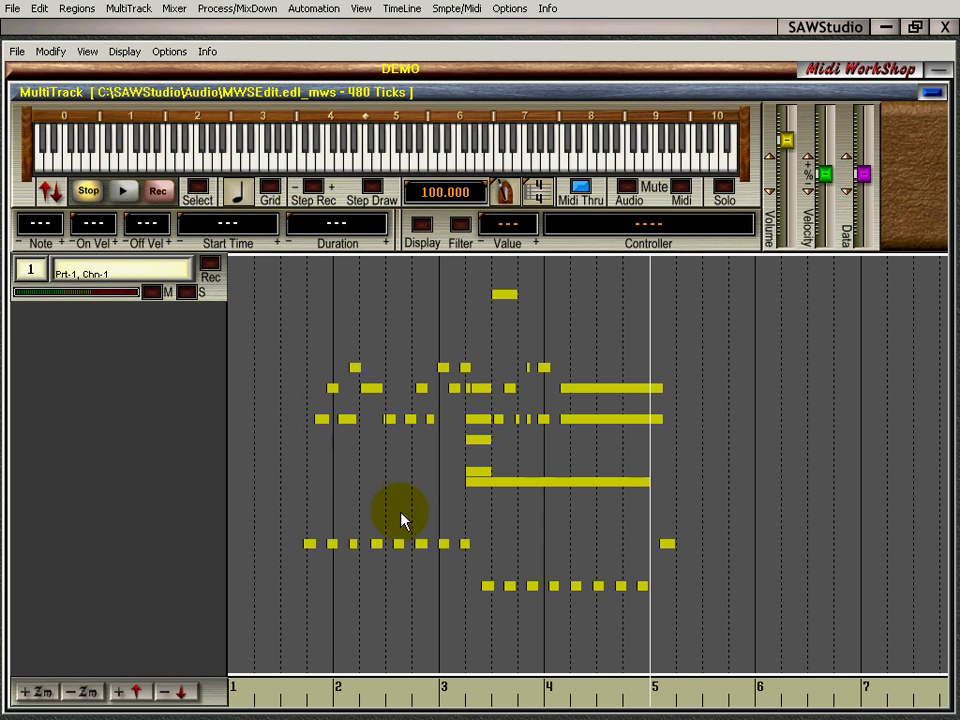
click(467, 517)
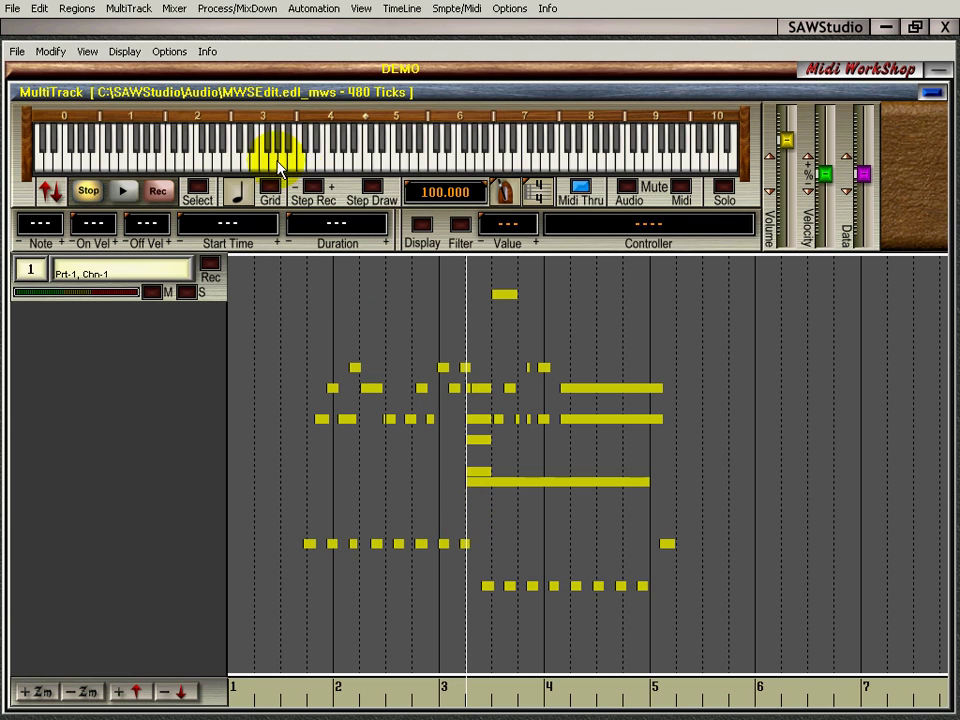
Step: Step record a quarter-note D-5 between beats 2 and 3 of measure 7, plus a B-4 held from there to measure 8
click(313, 190)
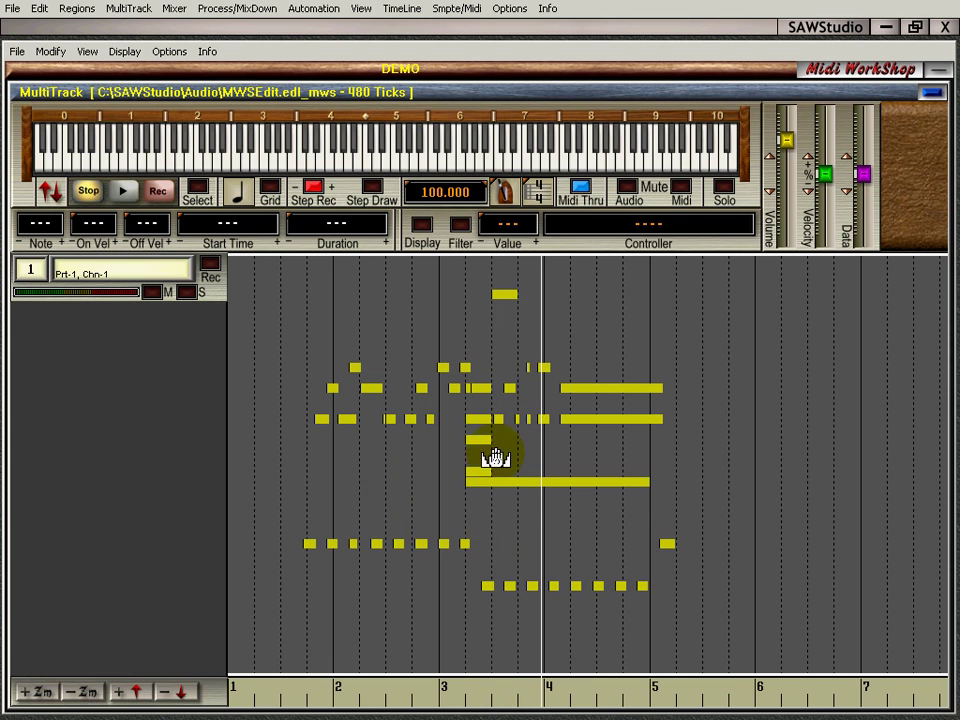
click(905, 417)
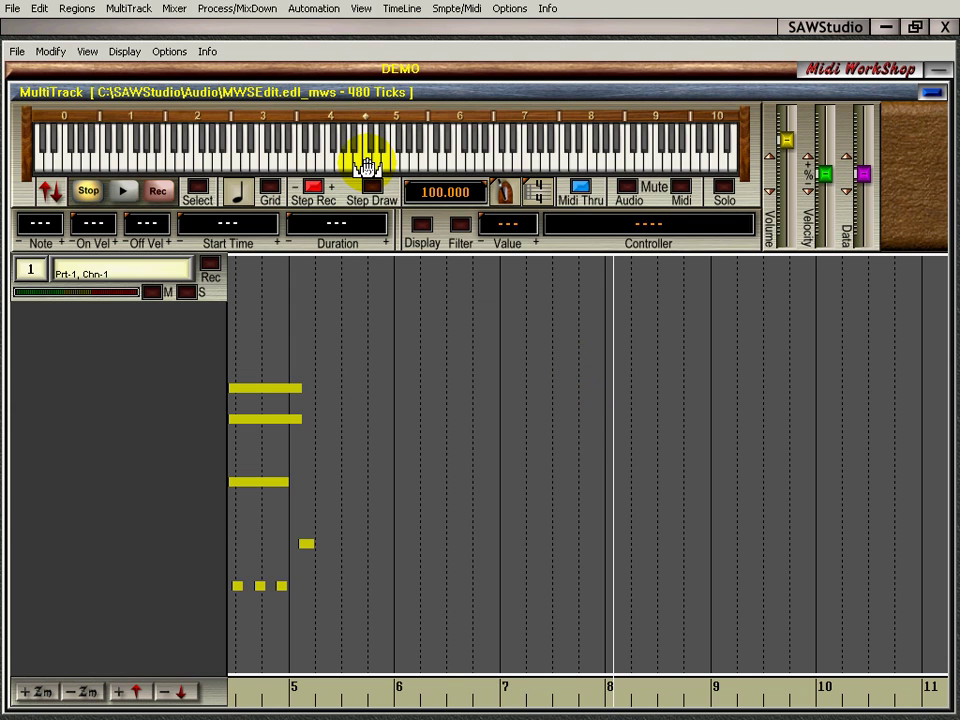
click(285, 400)
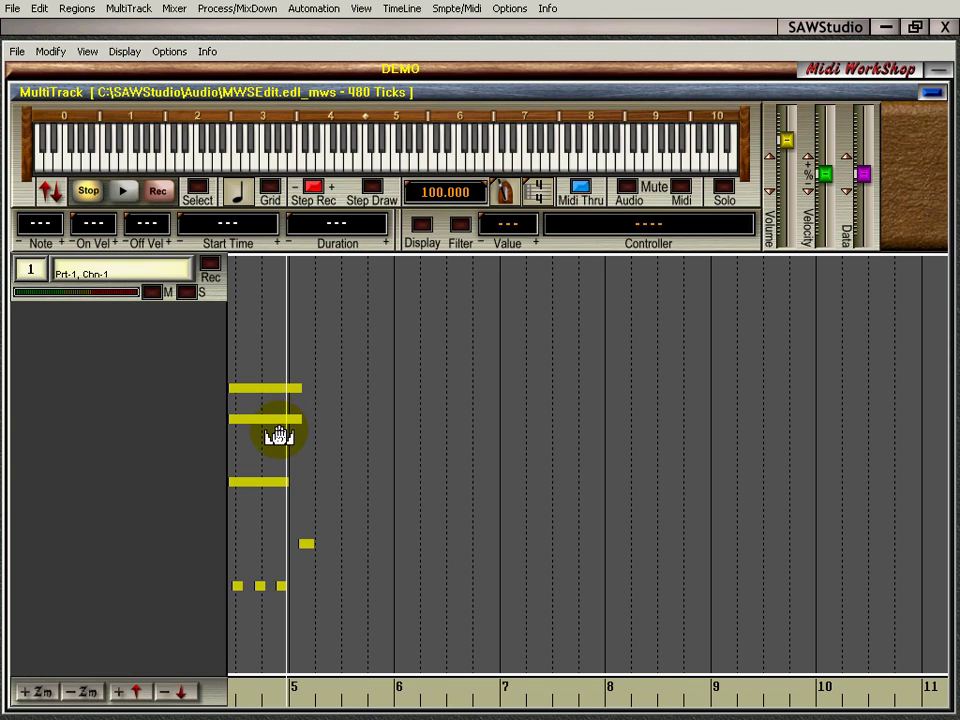
click(279, 430)
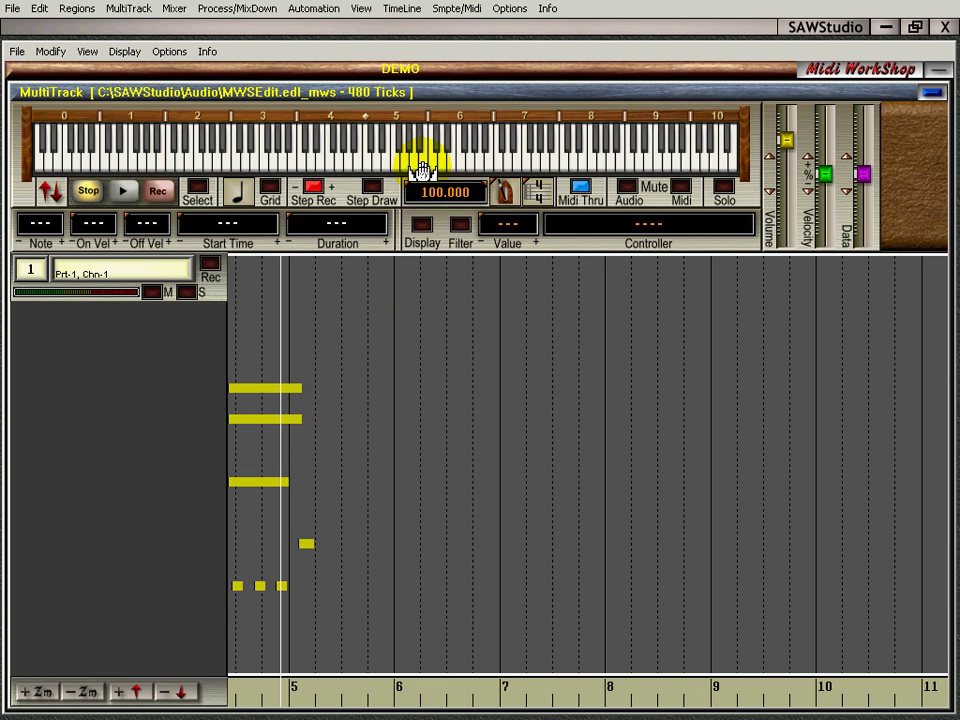
click(538, 380)
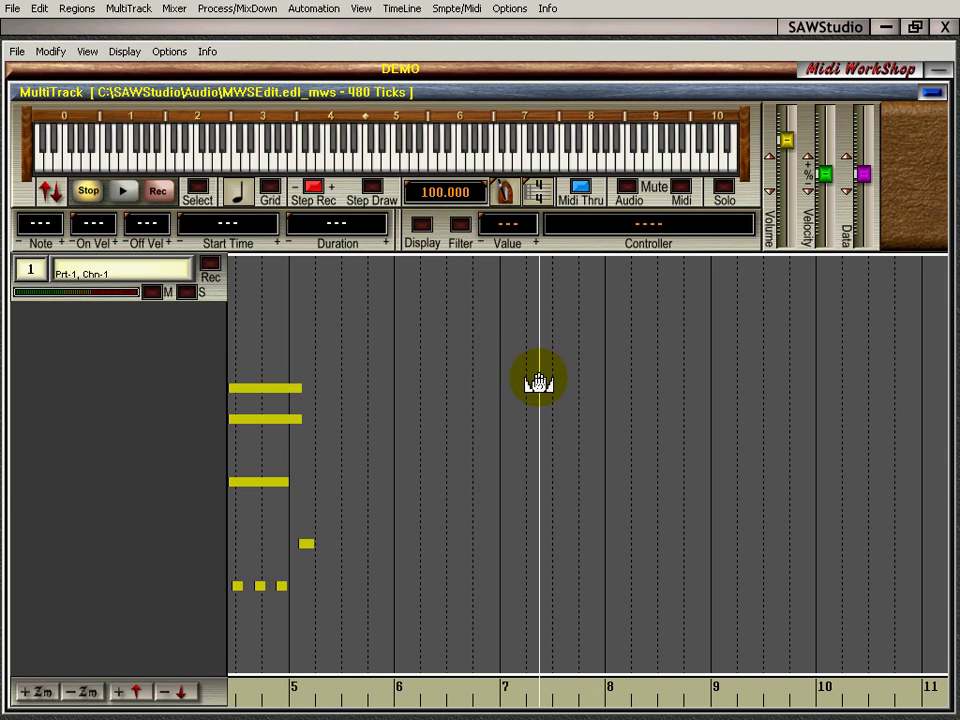
click(378, 163)
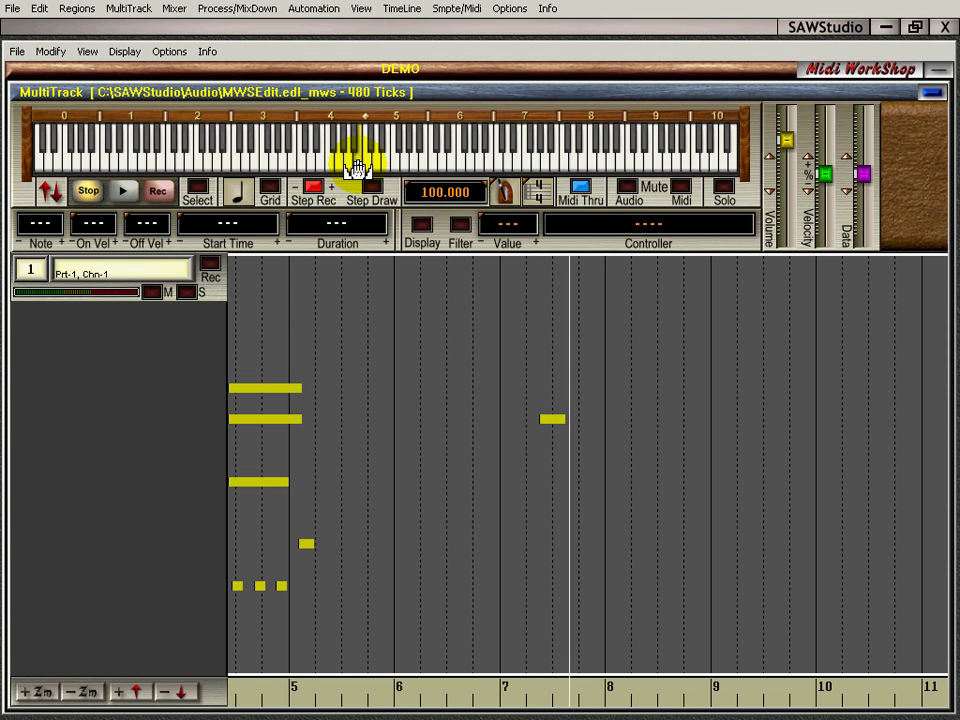
key(space)
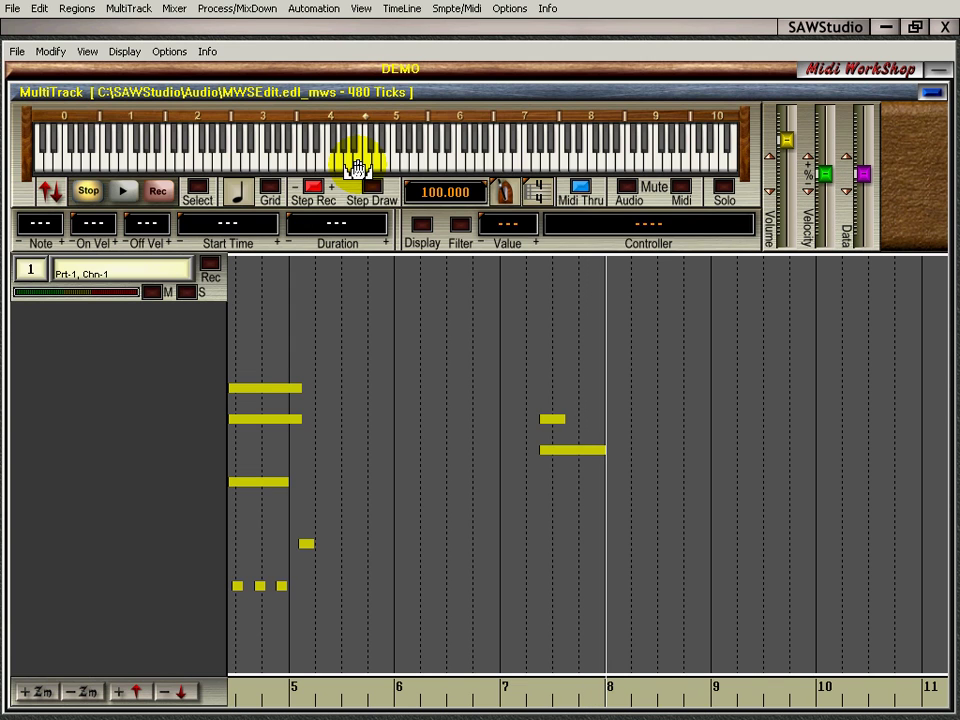
Step: Turn on grid snapping, place the cursor at measure 7 beat 2, and undo the step-recorded notes
click(271, 192)
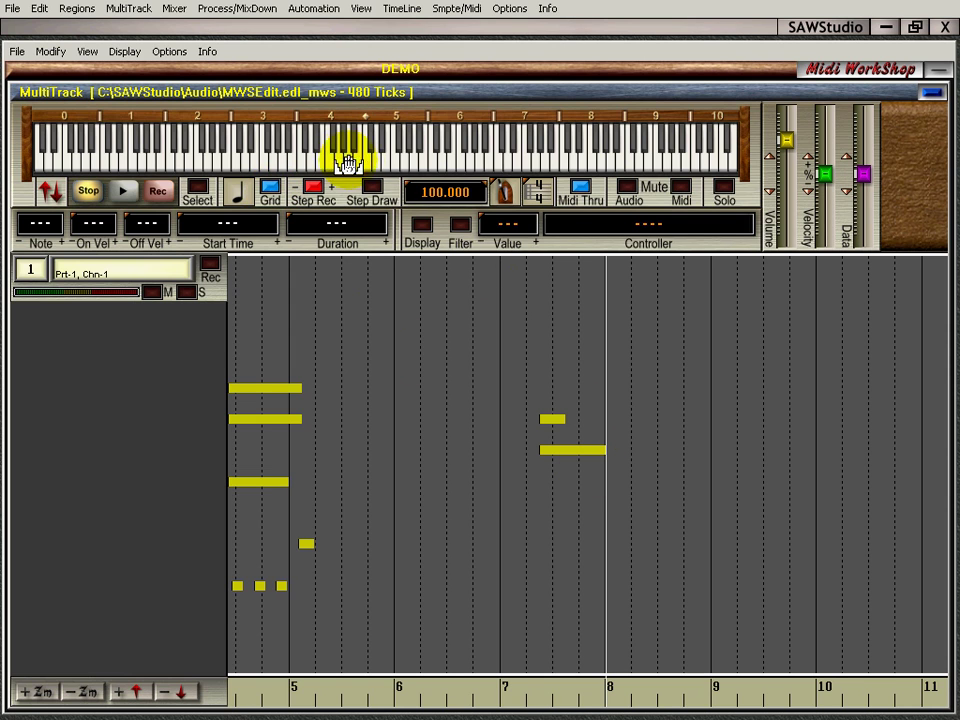
click(527, 369)
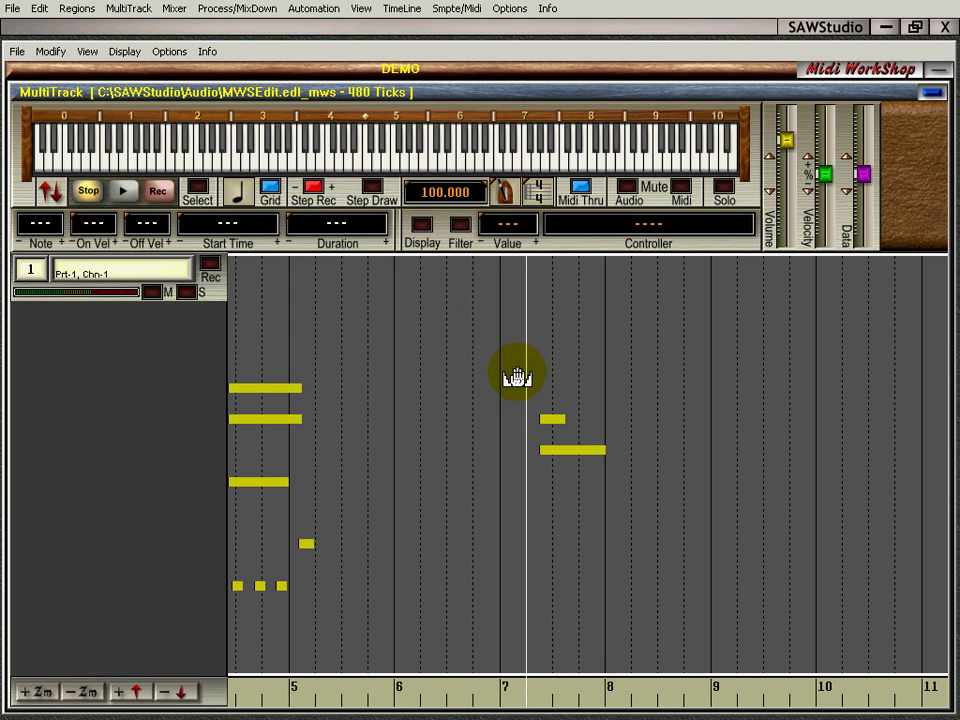
key(space)
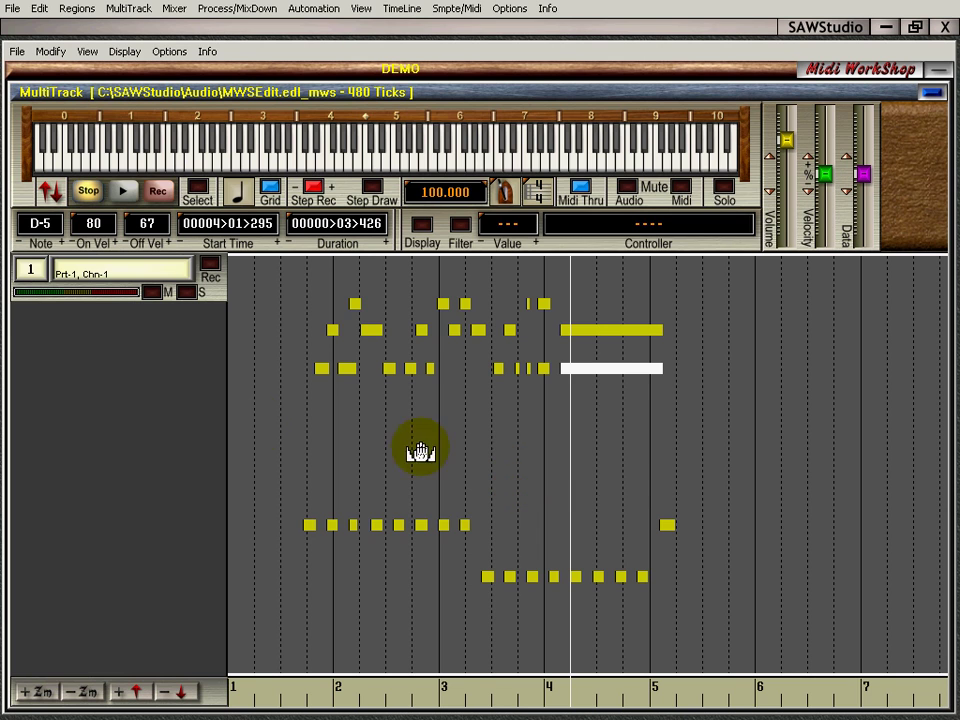
Step: Switch step recording to its yellow mode, advance the cursor to the end of the last note, and turn the mode off
click(262, 423)
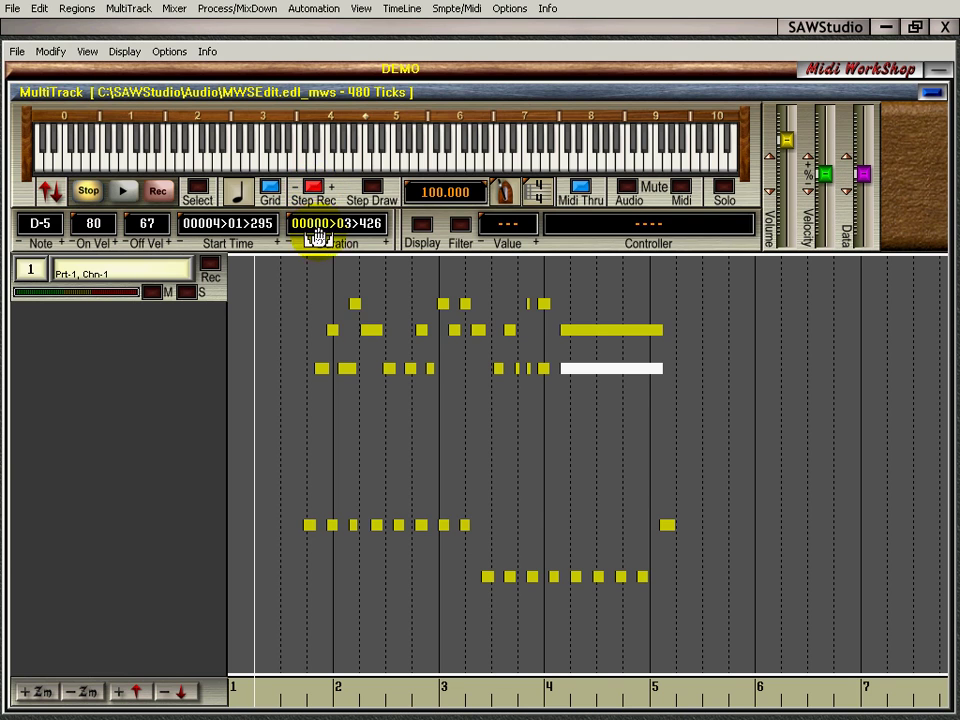
click(312, 192)
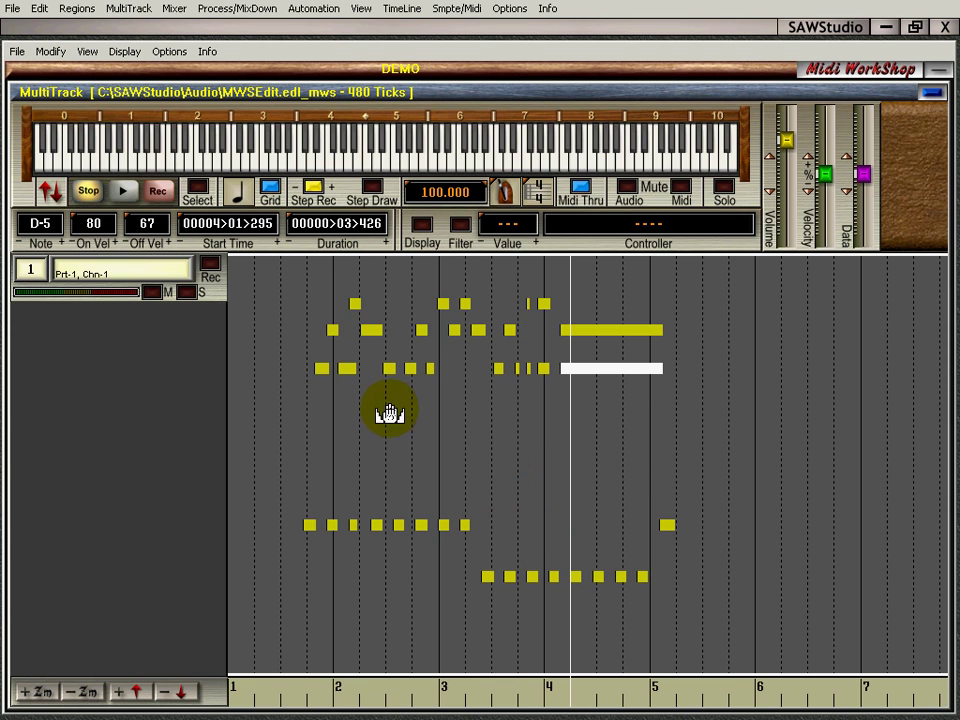
click(333, 193)
click(333, 193)
click(333, 193)
click(333, 193)
click(333, 193)
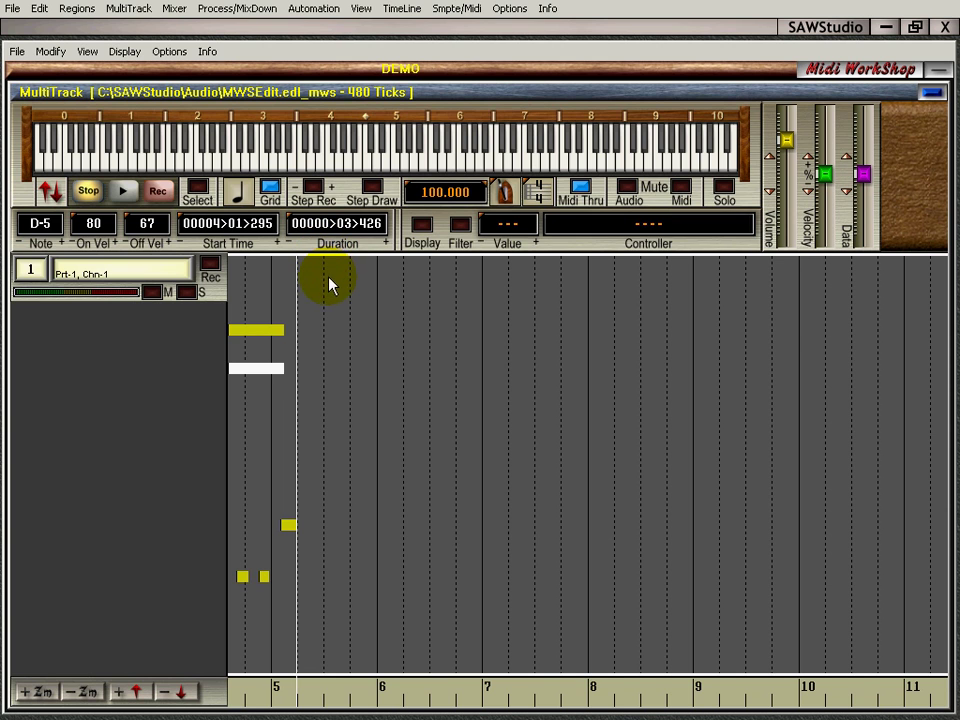
Step: Step record quarter-note D-5 notes every two beats from measure 5 to measure 7 in the yellow mode, and undo them
key(Home)
drag(340, 390, 285, 343)
click(306, 188)
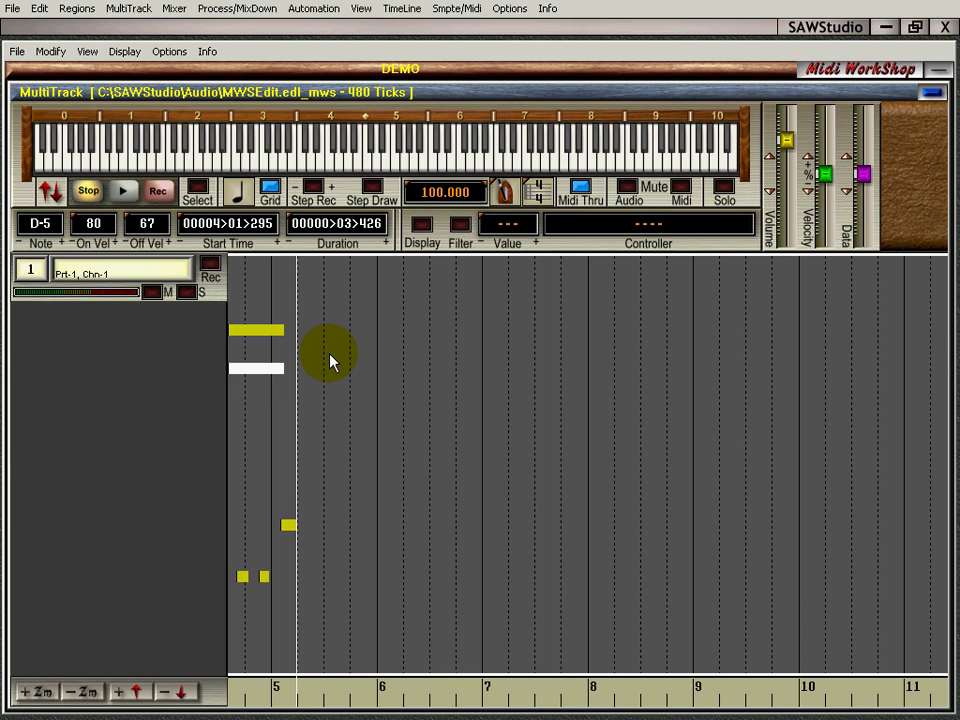
key(space)
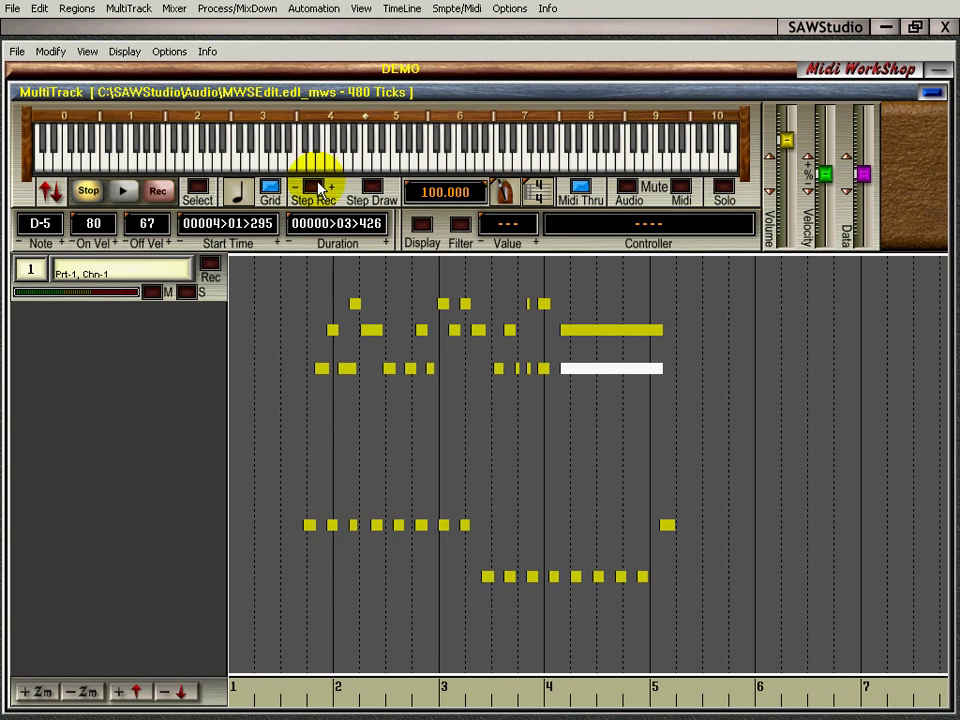
key(space)
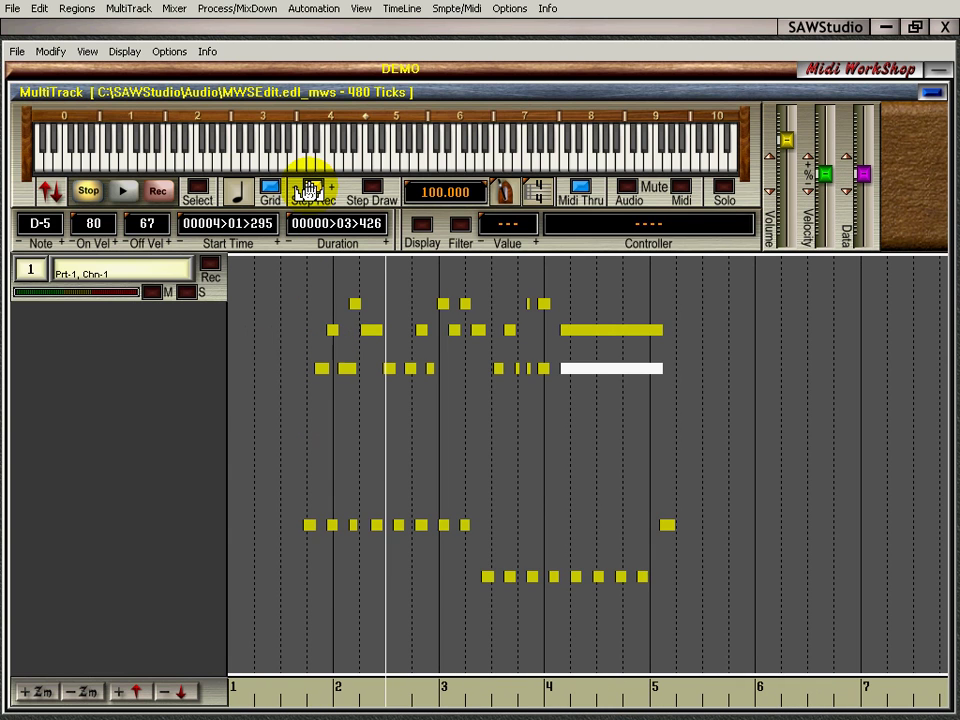
click(305, 193)
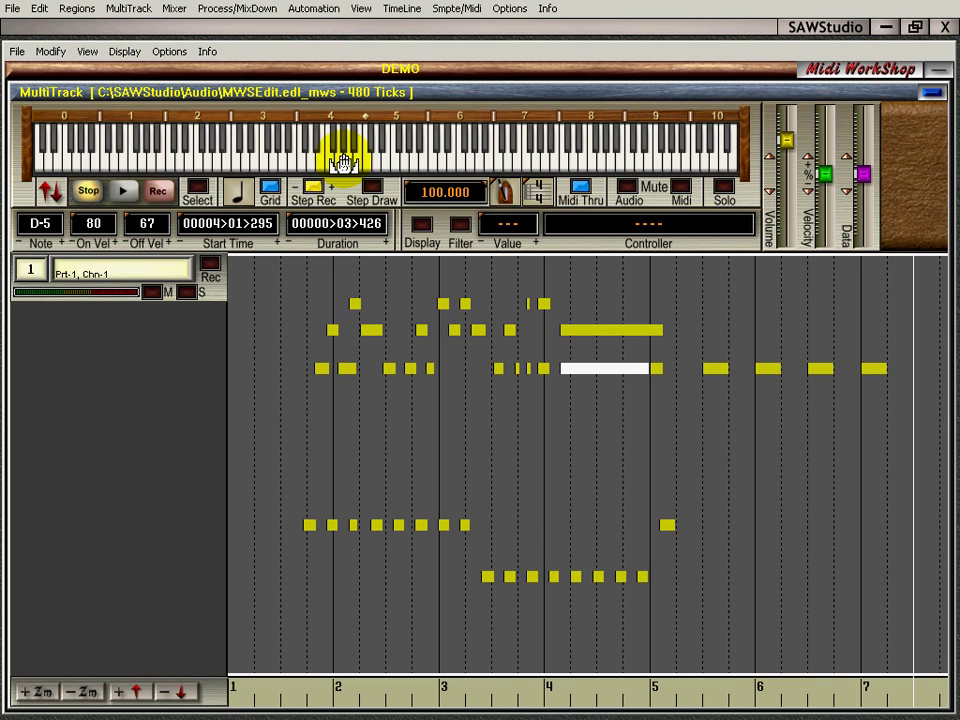
click(313, 187)
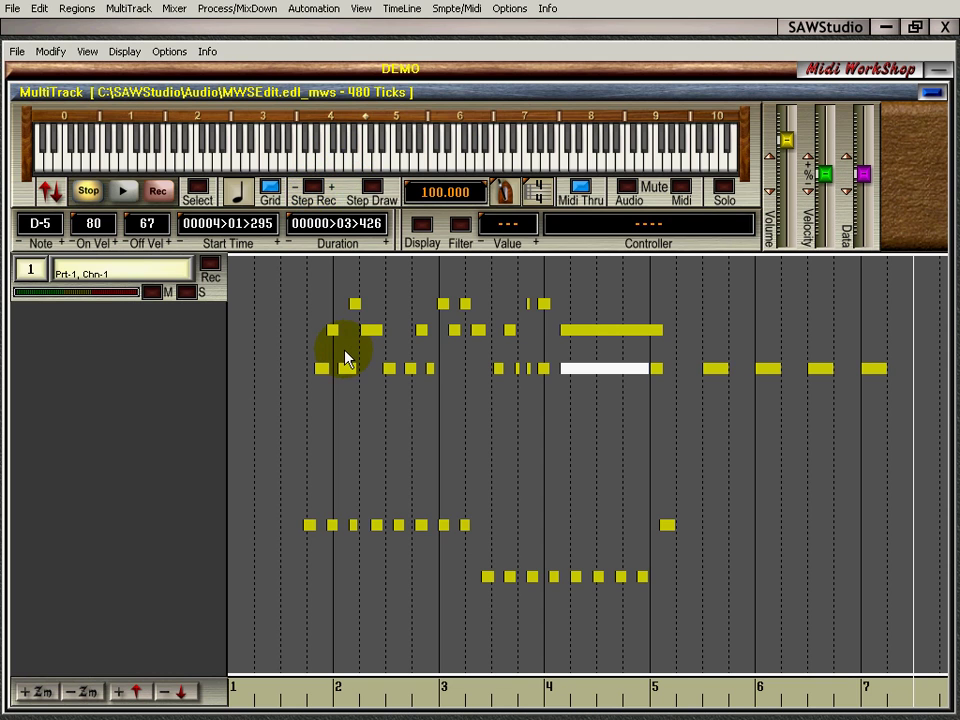
key(ctrl+z)
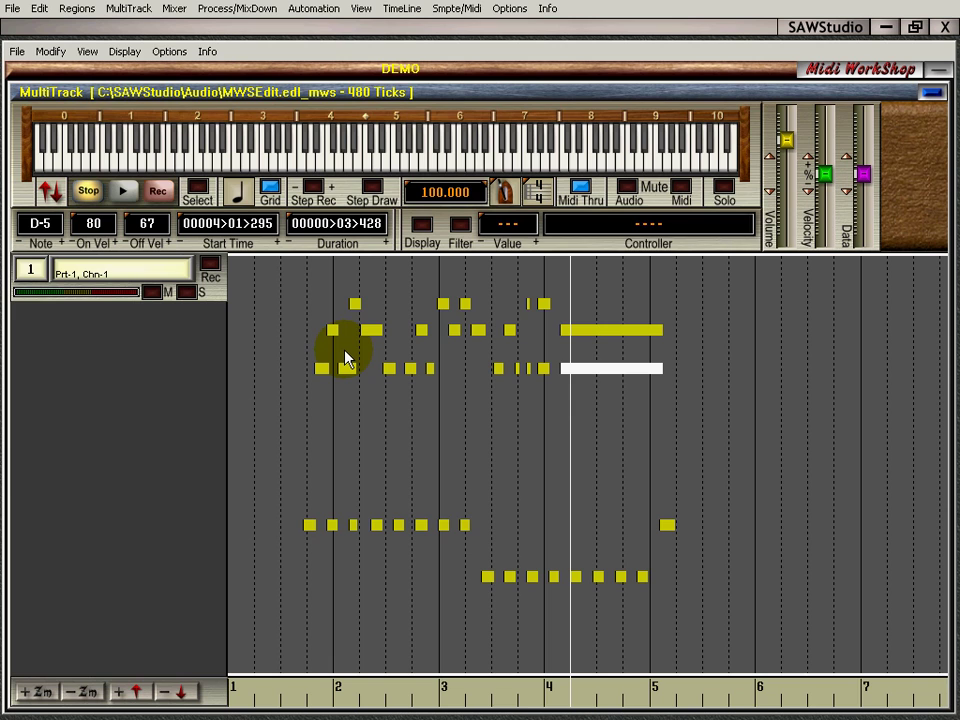
Step: With Step Draw, add a quarter-note G#-4 at measure 2 beat 3, plus B-4 and G-4 at measure 3 beat 4
click(371, 193)
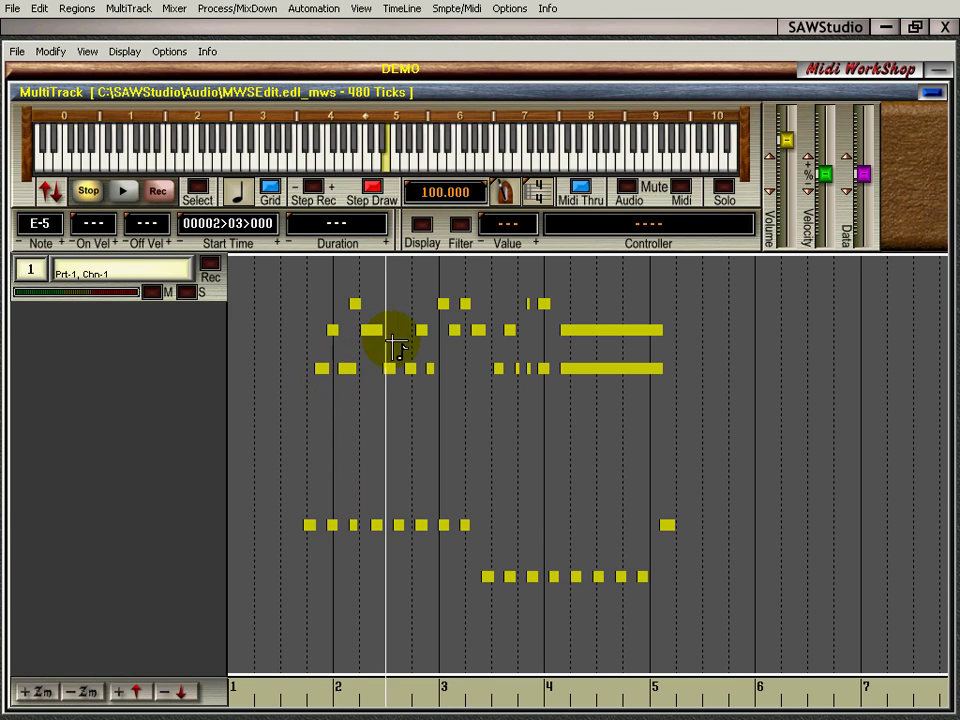
click(395, 448)
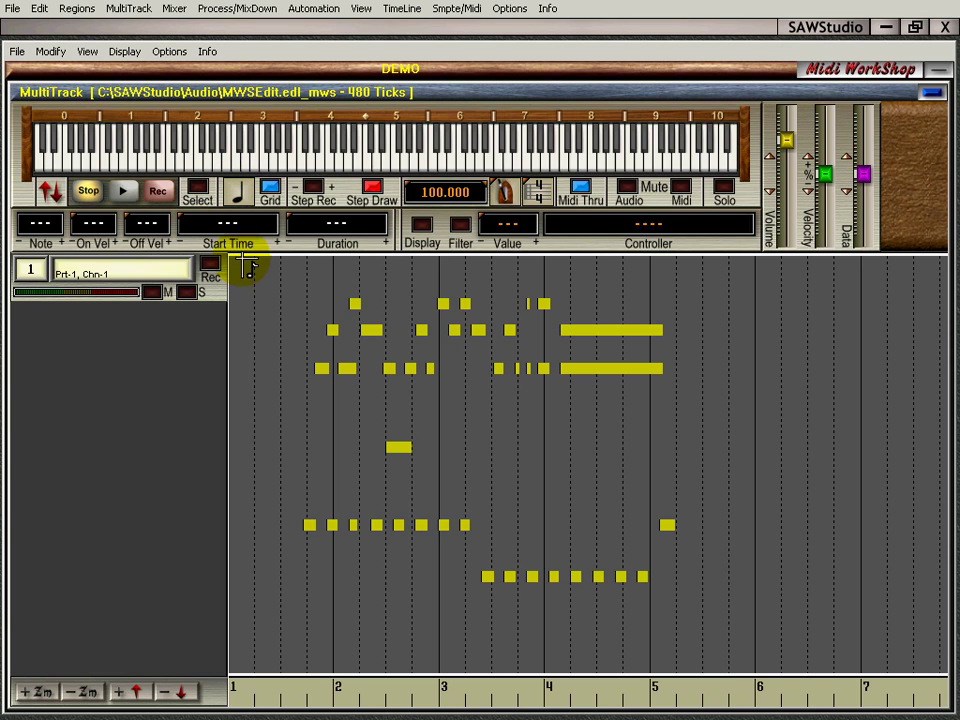
click(519, 409)
click(527, 462)
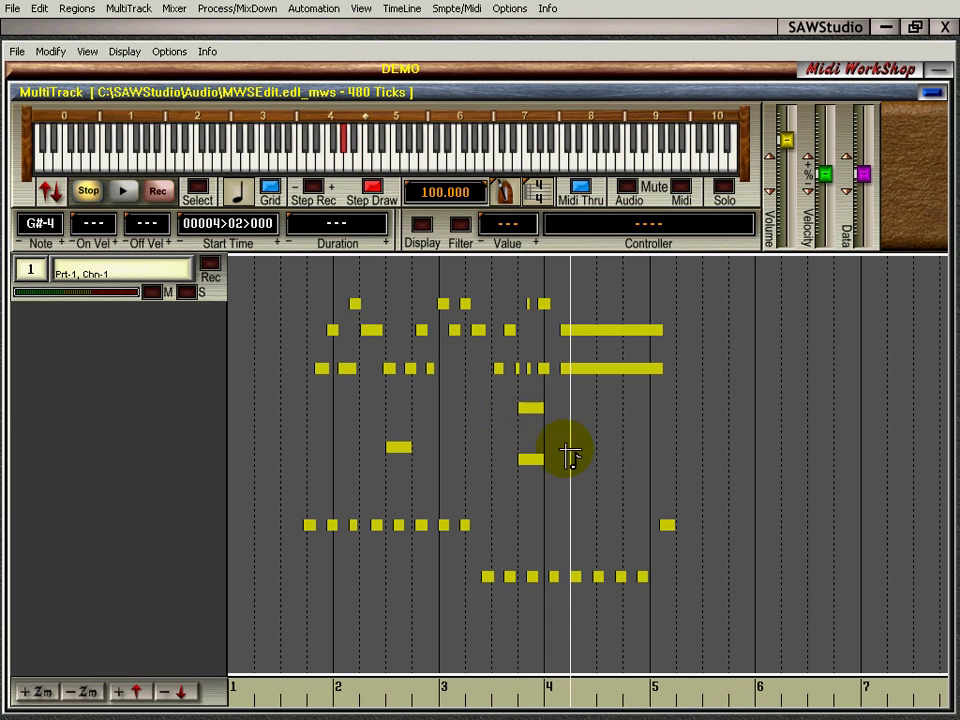
Step: Draw a quarter-note A#-4 at measure 4 beat 2 and a G#-4, C-5 and F-4 chord at measure 4 beat 4
click(578, 423)
click(621, 446)
click(622, 398)
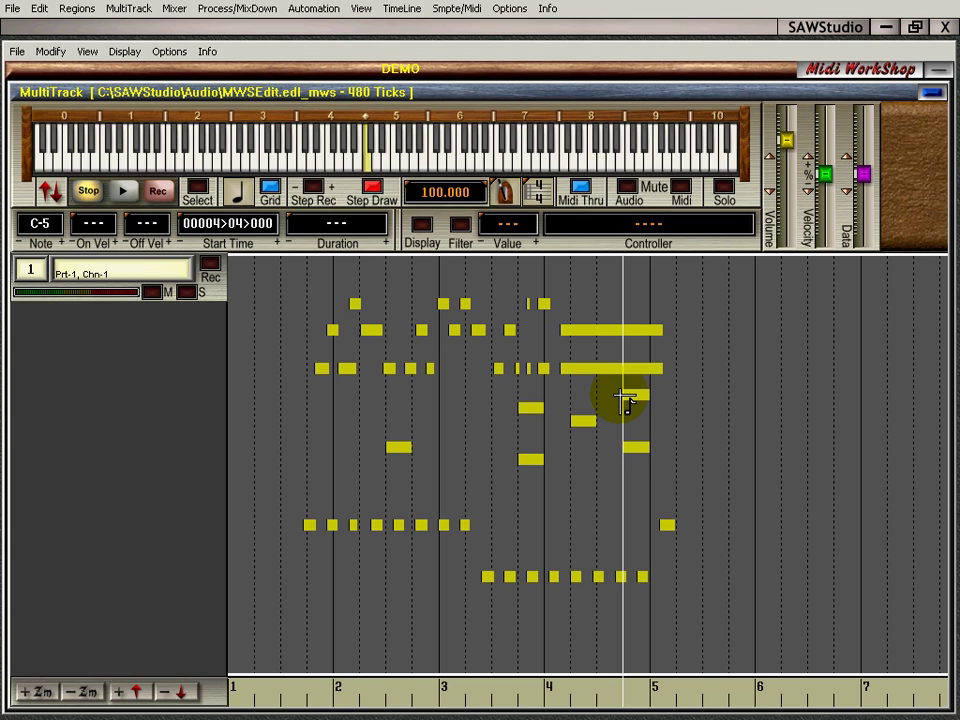
click(628, 488)
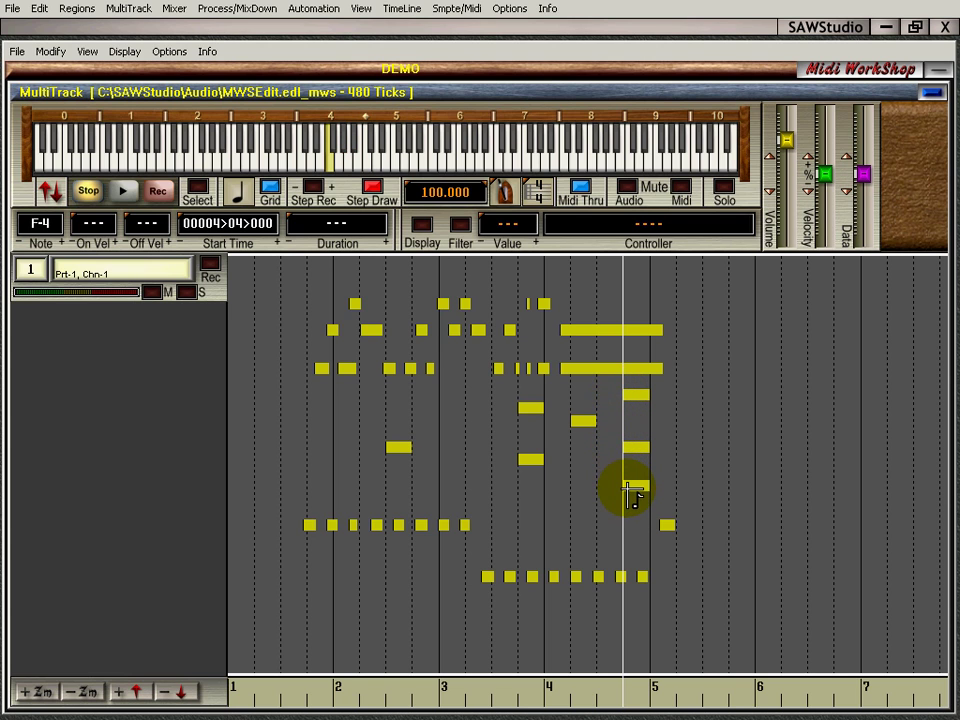
Step: Draw quarter-note F-4s at measure 5 beat 3 and measure 6 beat 2, plus a quarter-note A-4 at measure 5 beat 2
click(705, 490)
click(780, 488)
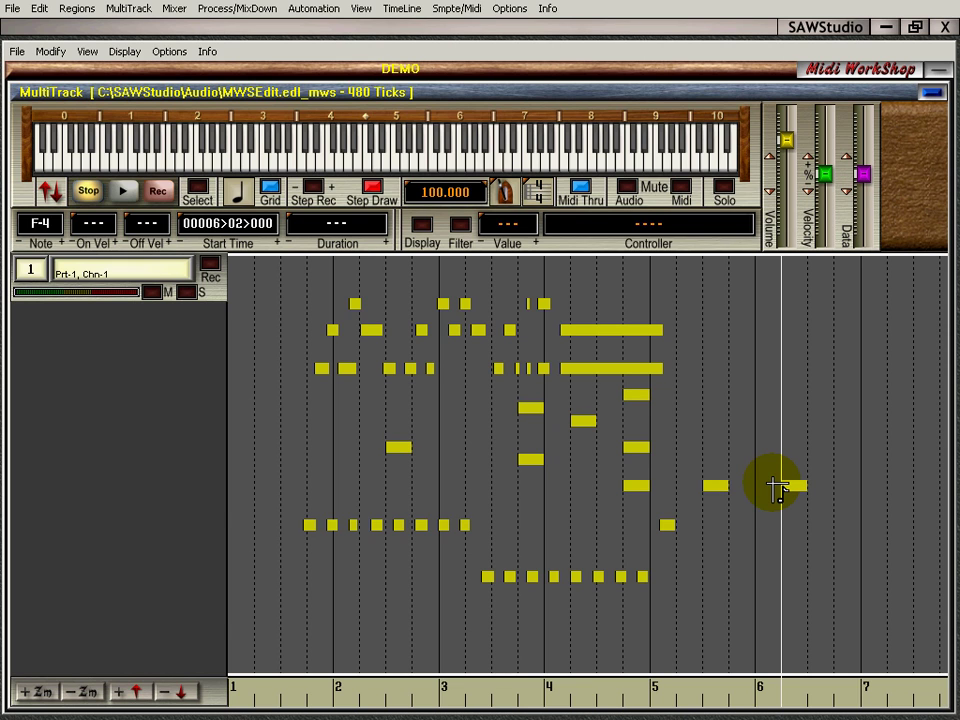
click(683, 437)
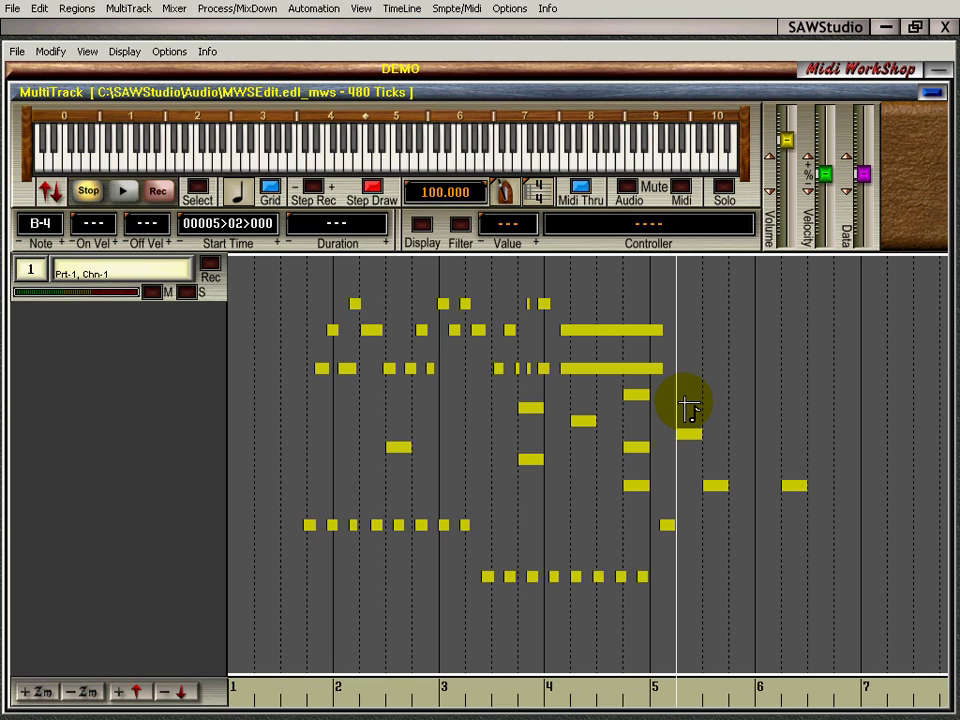
Step: At measure 5 beat 2, draw a B-4 held to about measure 7, a quarter-note D#-5, and an F#-5 held to about measure 6
click(688, 407)
drag(703, 403, 863, 407)
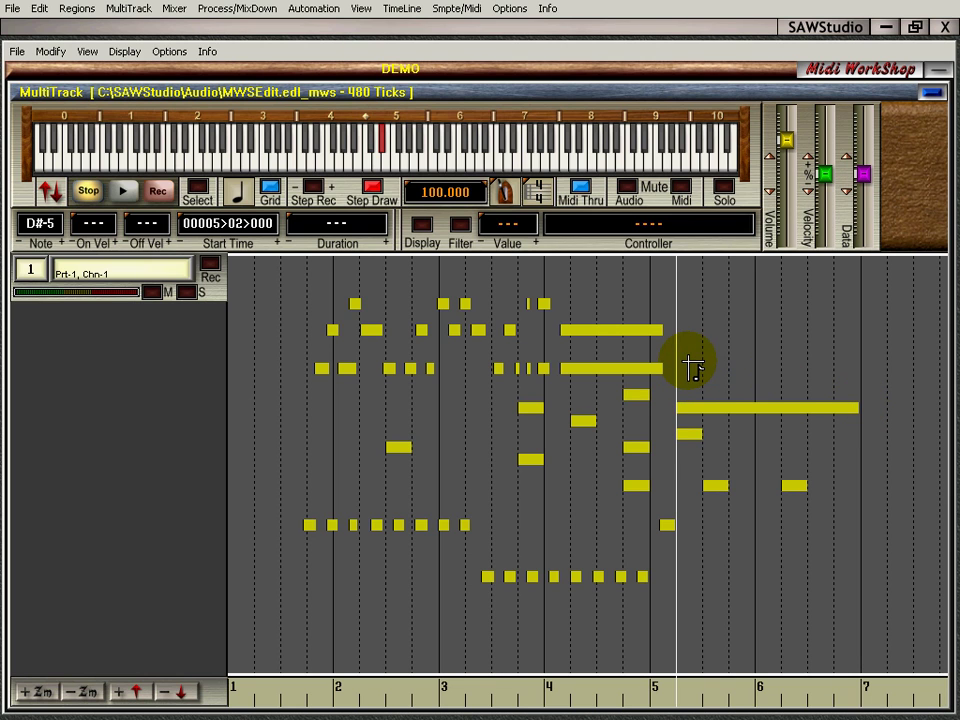
click(694, 361)
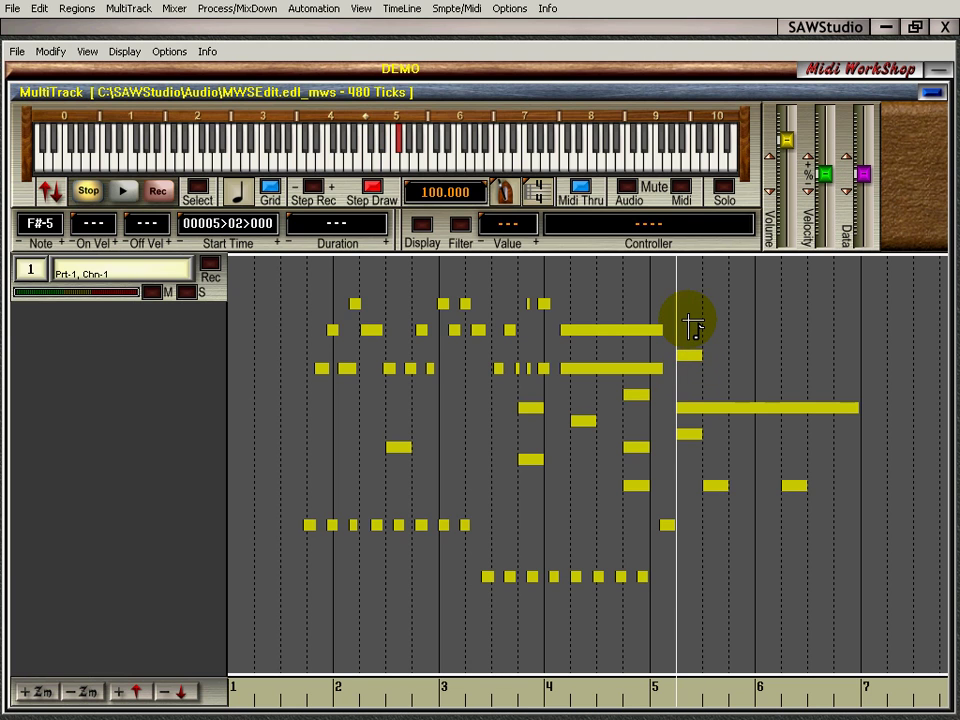
mouse_move(690, 323)
mouse_down()
mouse_move(702, 313)
mouse_move(754, 316)
mouse_up()
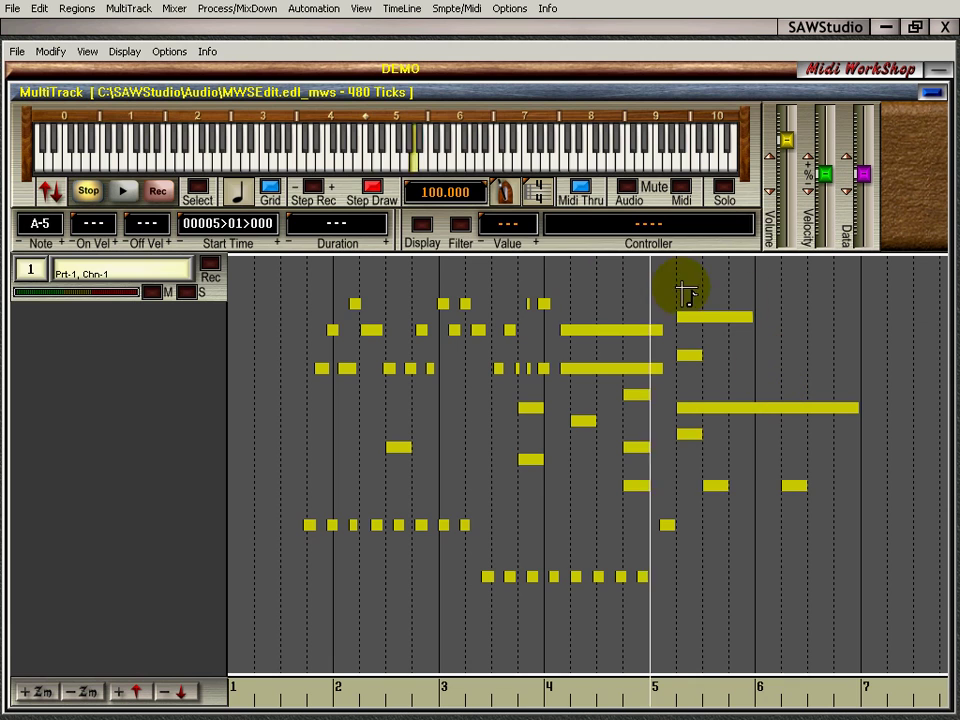
Step: Turn off Step Draw and undo all the drawn notes
click(371, 190)
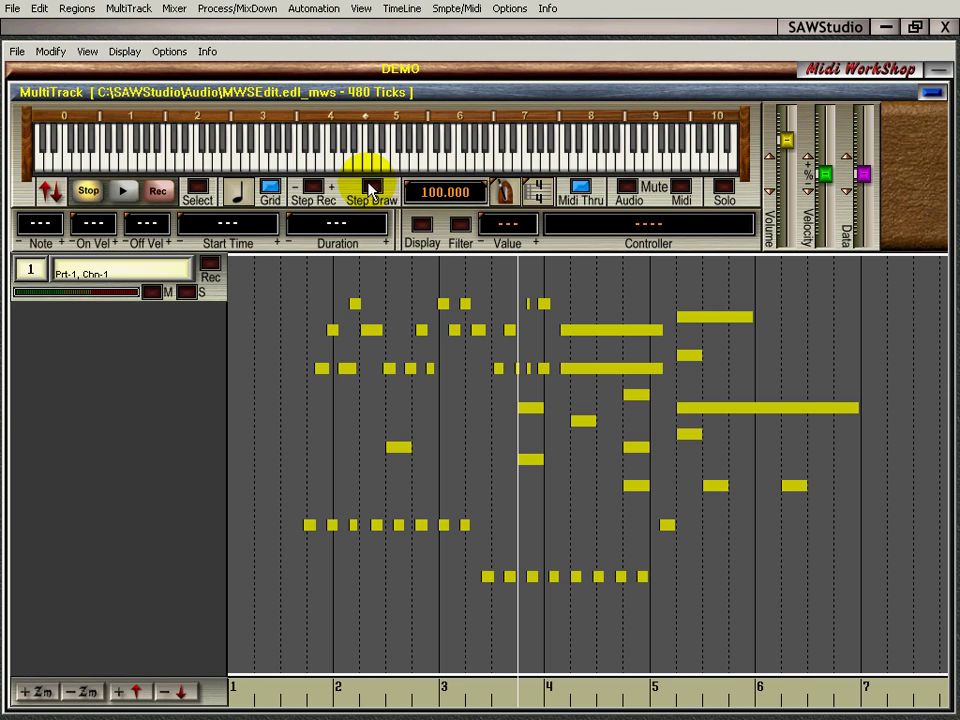
key(ctrl+z)
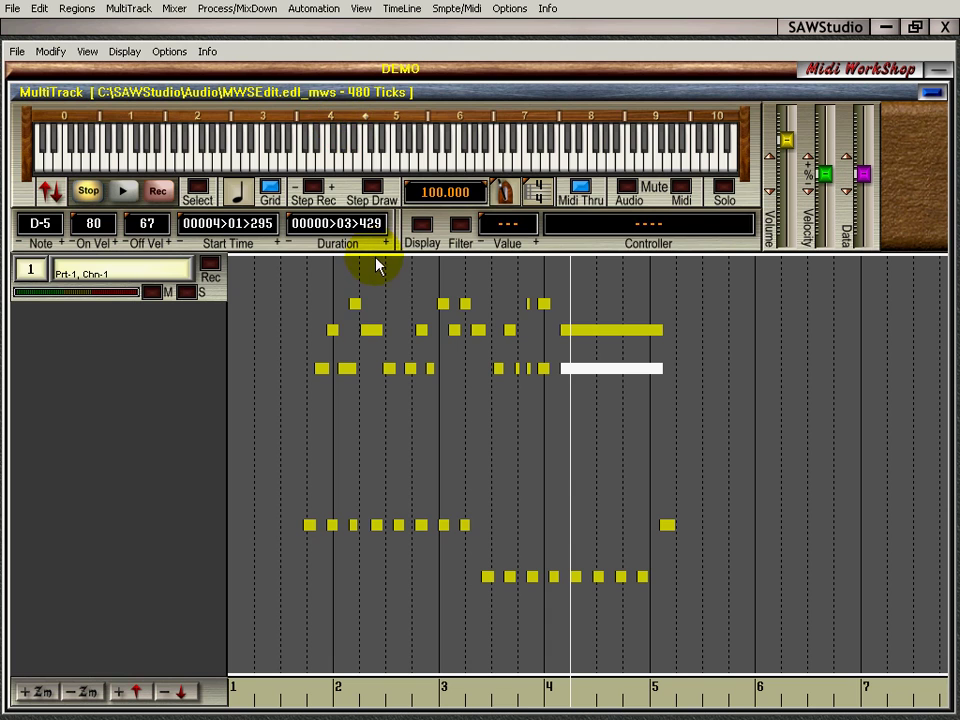
Step: Display the controller entries, switch to track 2, and turn off grid snapping with the cursor just after measure 2 beat 2
click(423, 225)
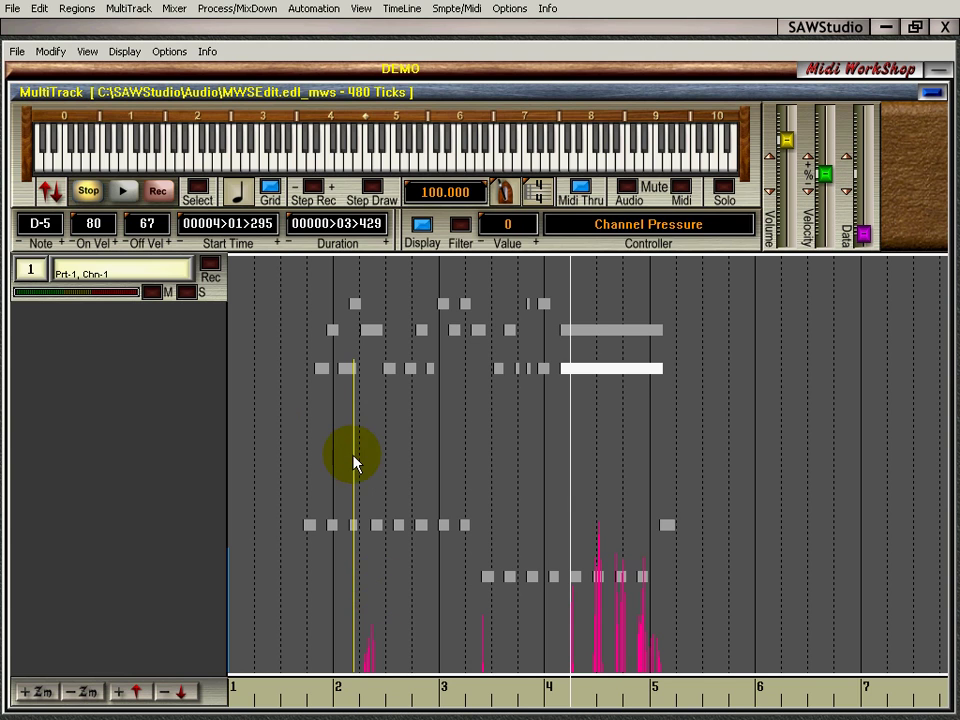
key(Up)
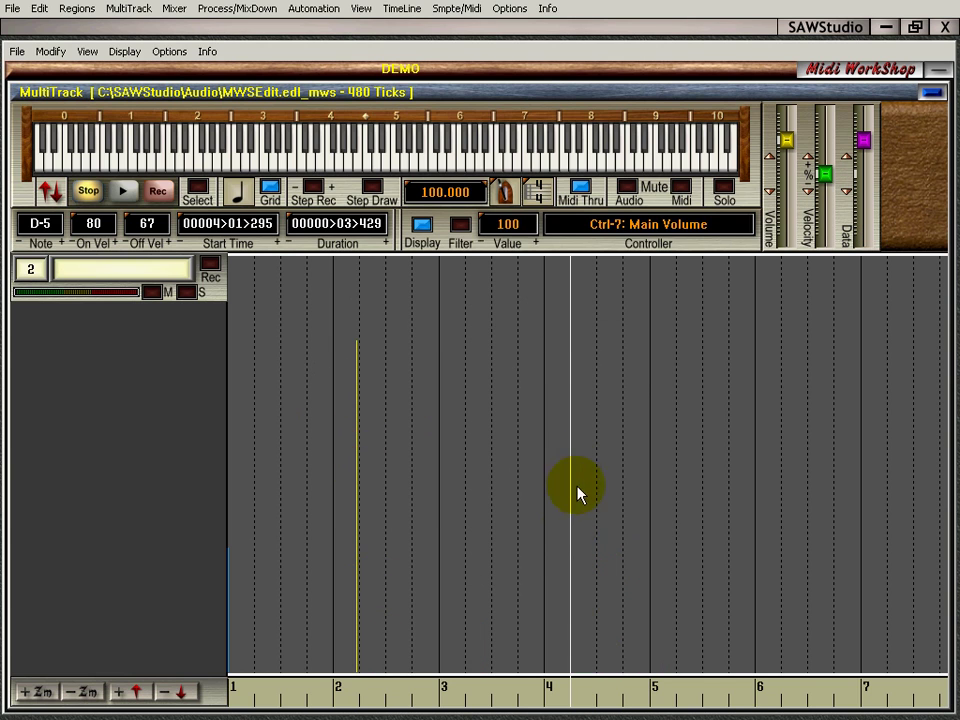
click(621, 517)
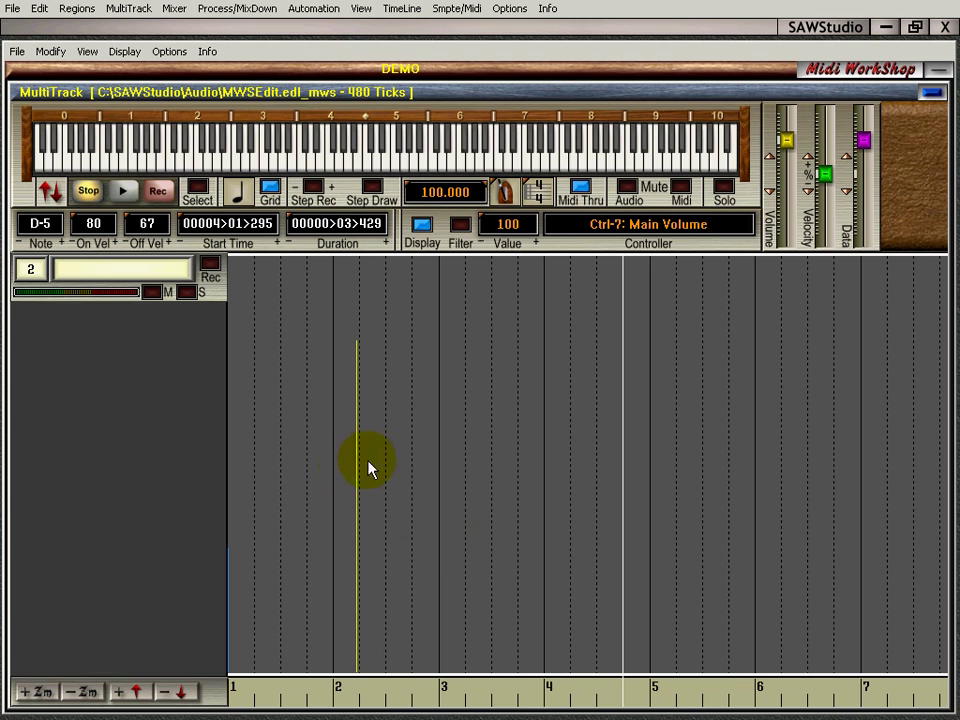
click(365, 490)
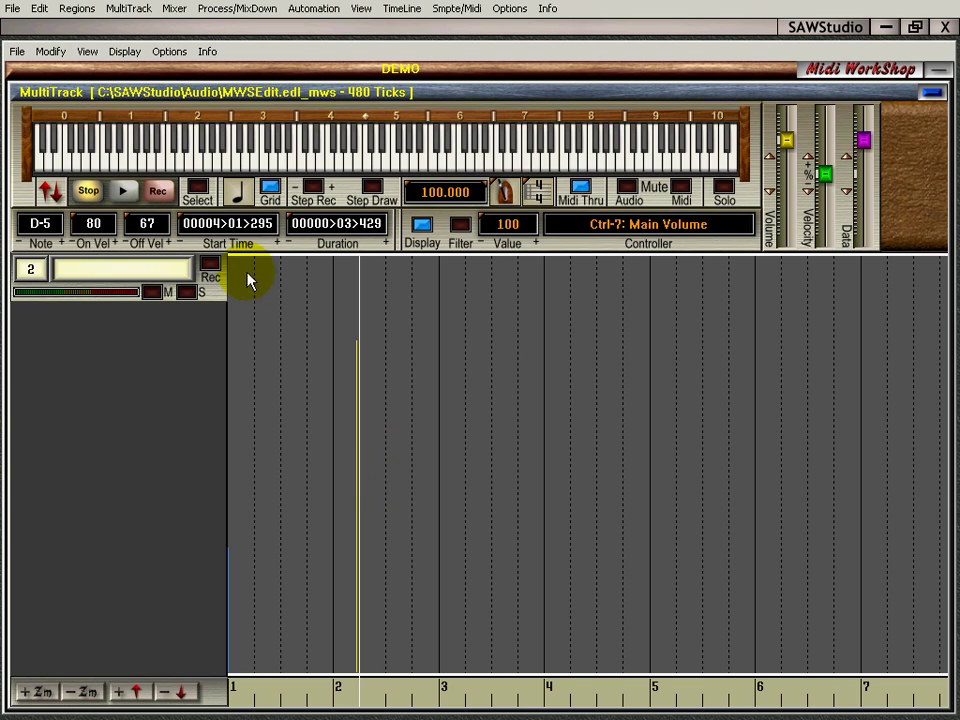
click(270, 187)
click(370, 477)
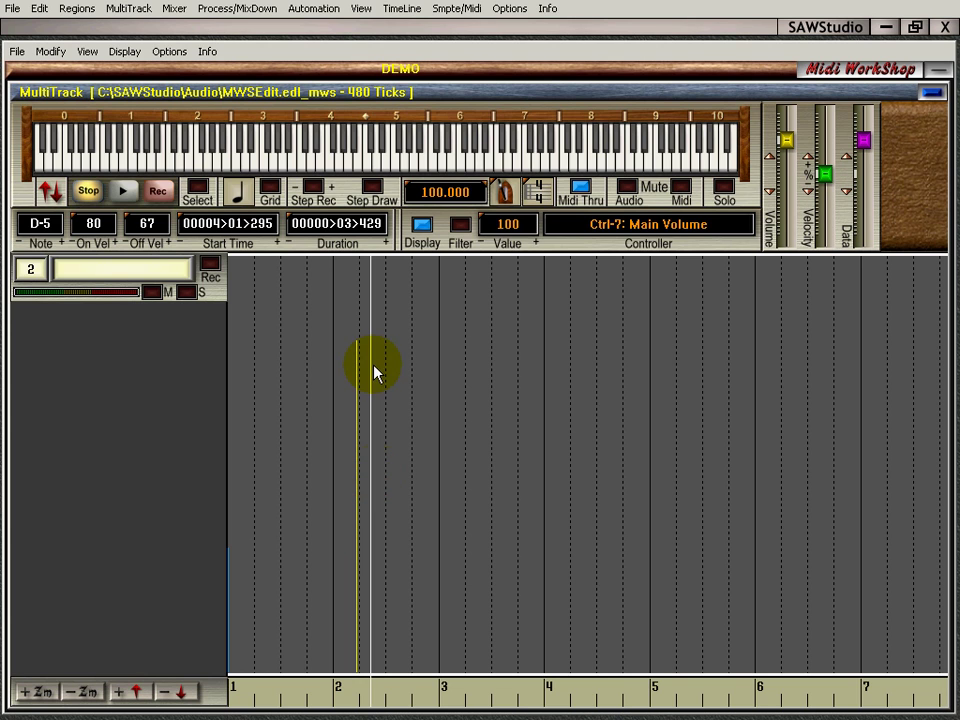
Step: Mark trial ranges around the track 2 volume entry, including one from just before measure 2 to nearly measure 7, and clear them
drag(336, 690, 380, 688)
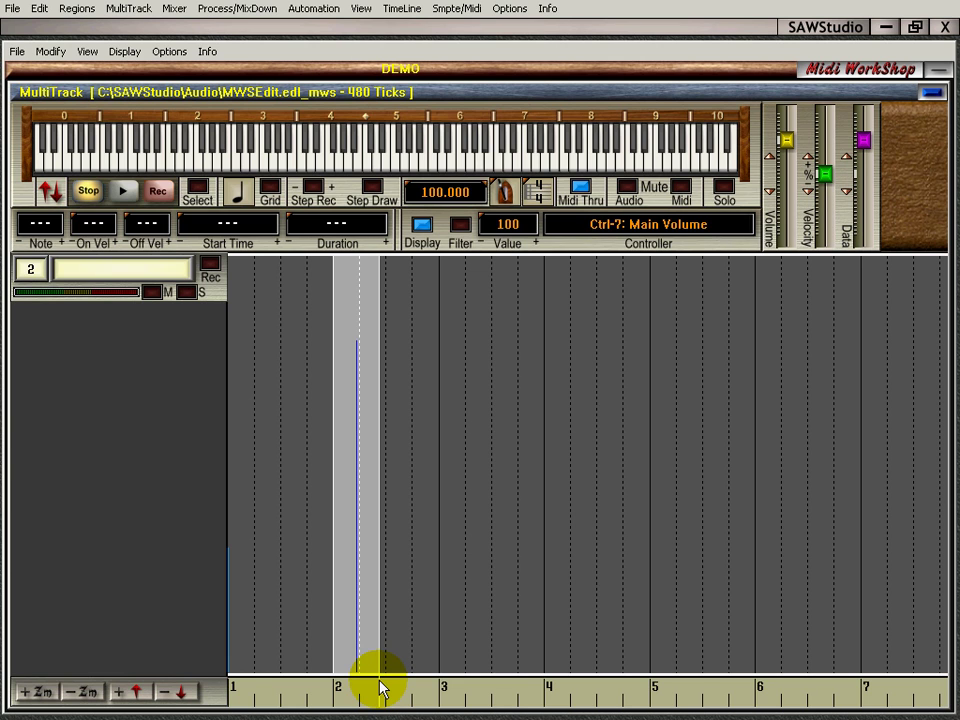
drag(350, 690, 504, 688)
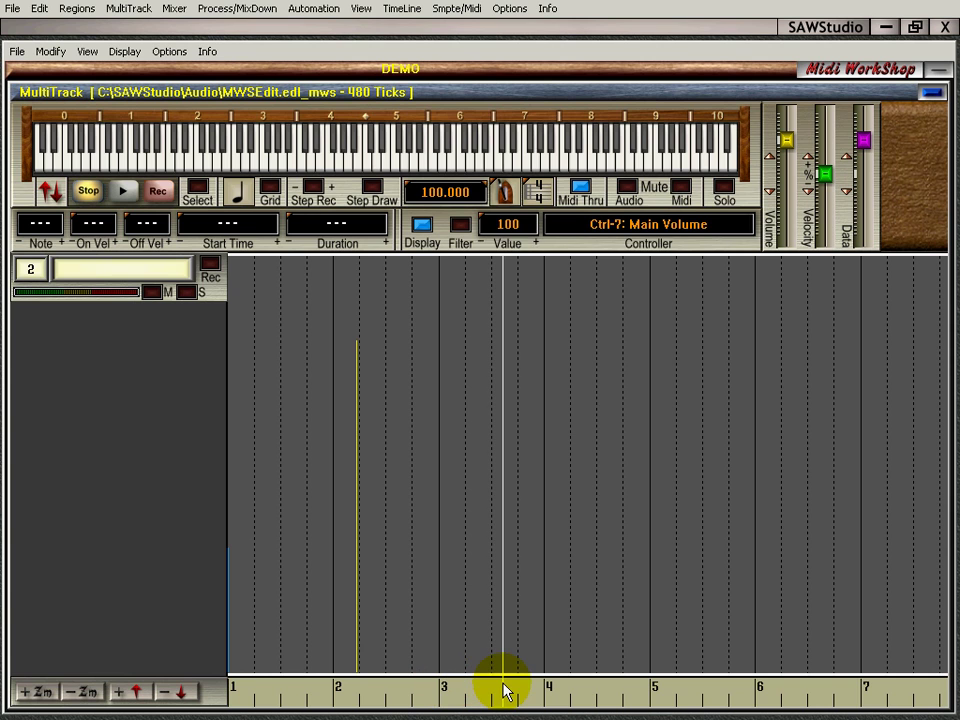
drag(320, 690, 845, 686)
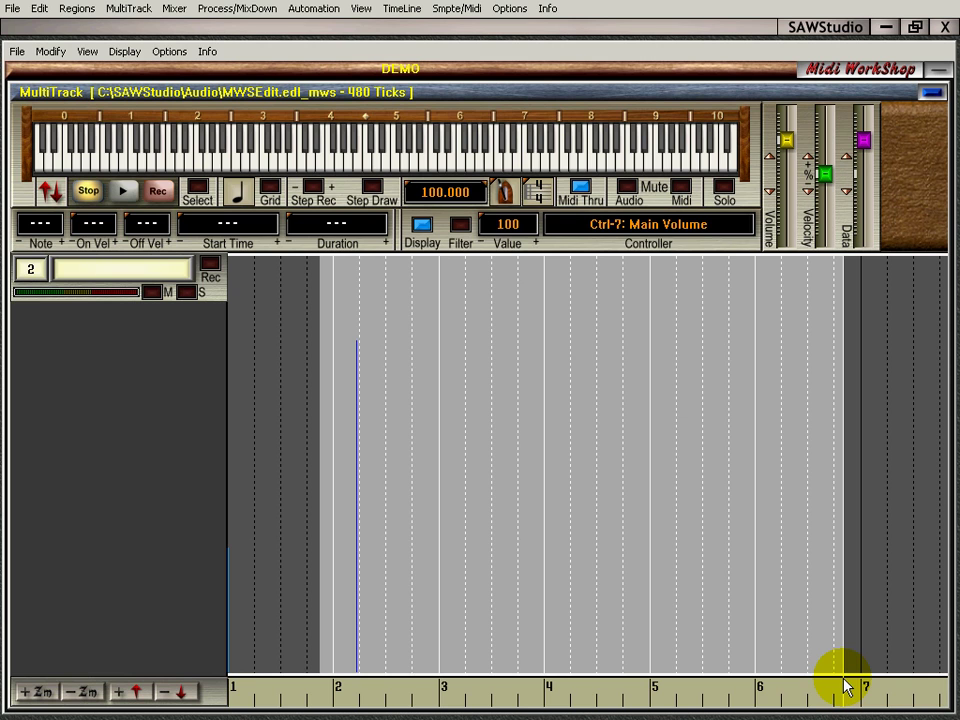
click(447, 660)
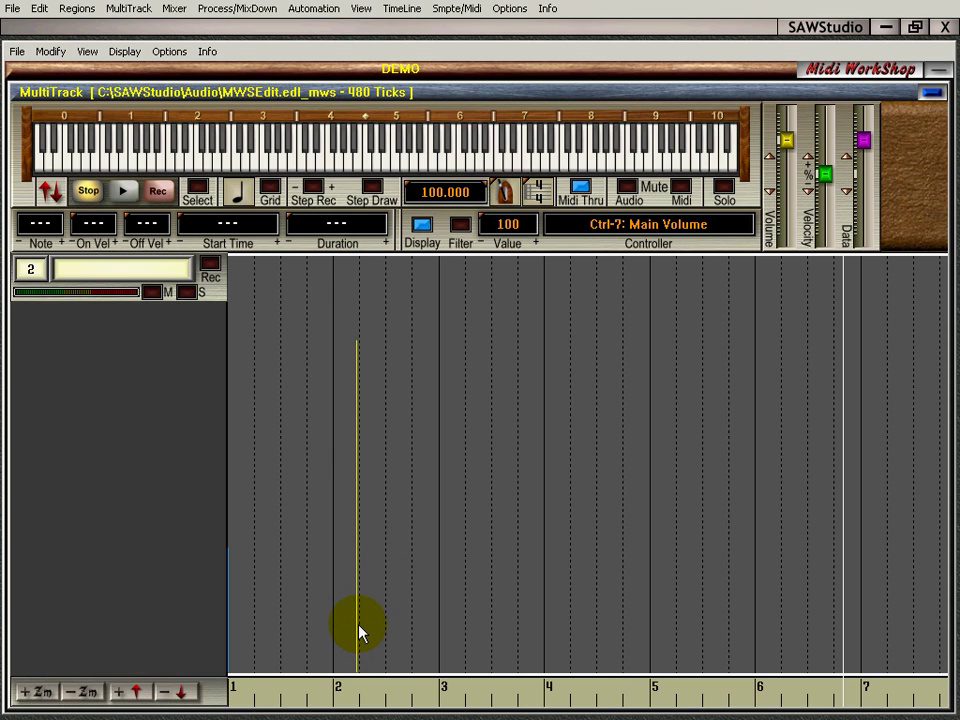
Step: Mark a narrow range around the Main Volume entry near measure 2 beat 2, and move it to measure 4 and back to measure 2
click(347, 690)
drag(346, 686, 374, 686)
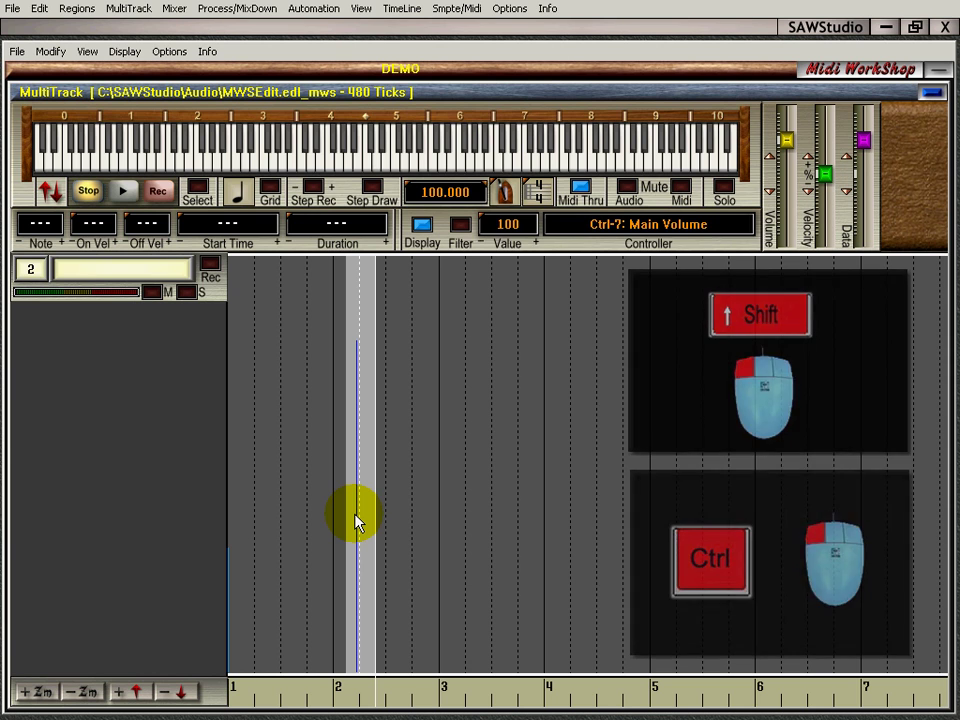
click(349, 521)
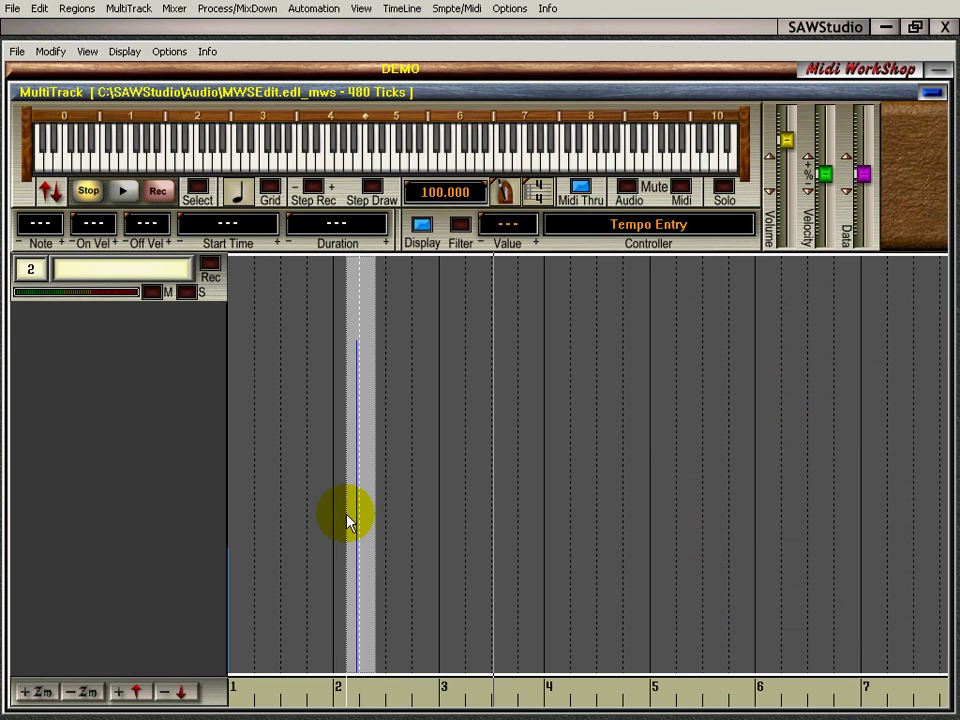
click(587, 516)
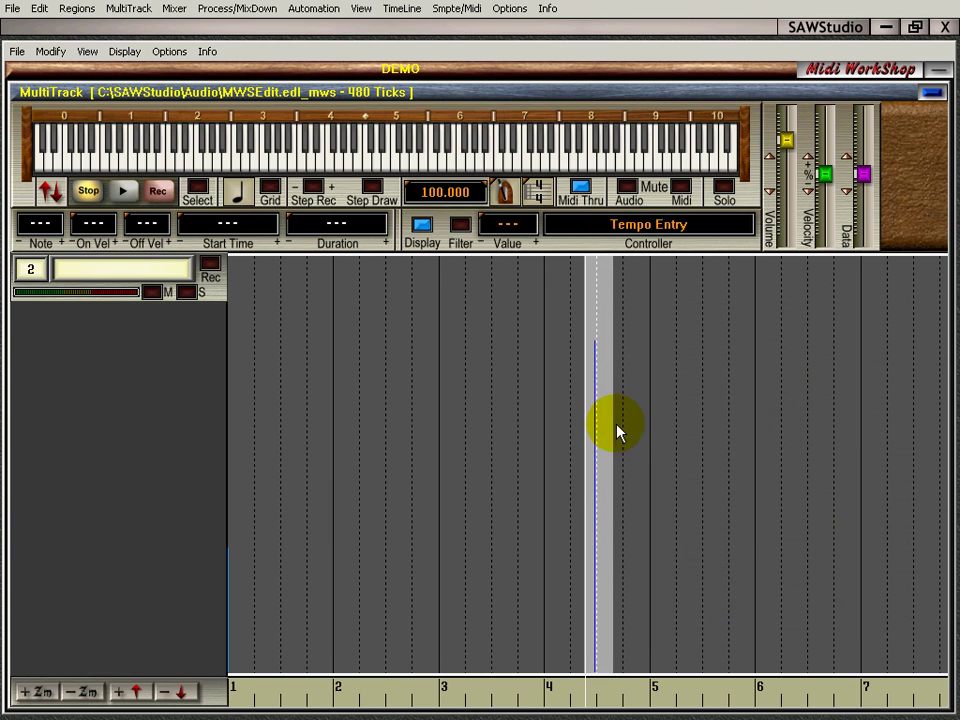
click(590, 488)
click(375, 489)
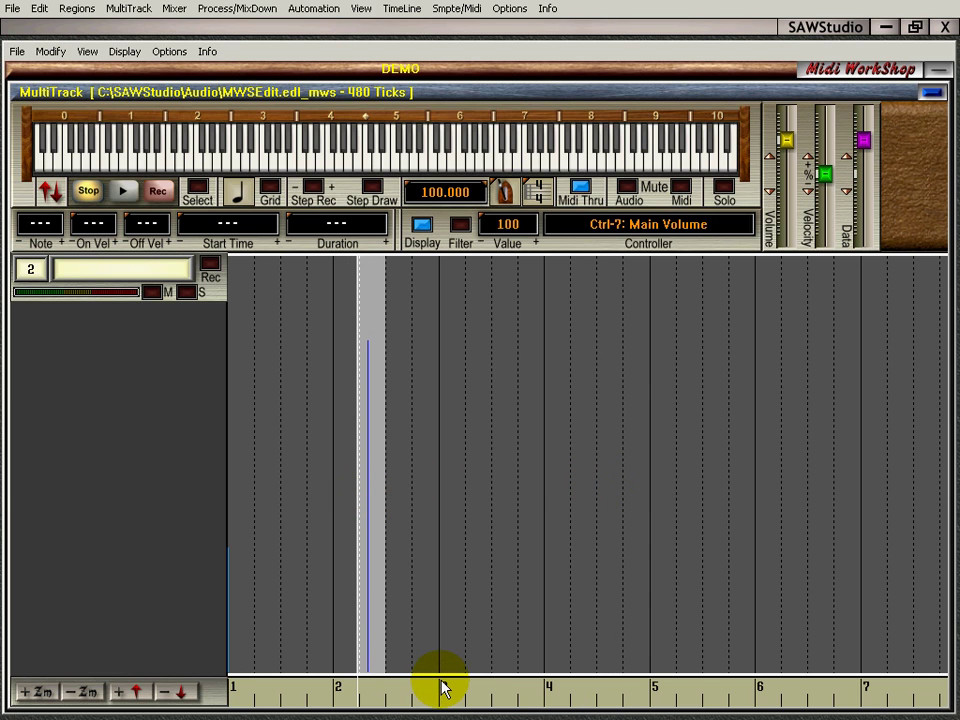
Step: Show all the tracks and move the marked Main Volume entry from track 2 to track 6 near measure 2 beat 2
key(z)
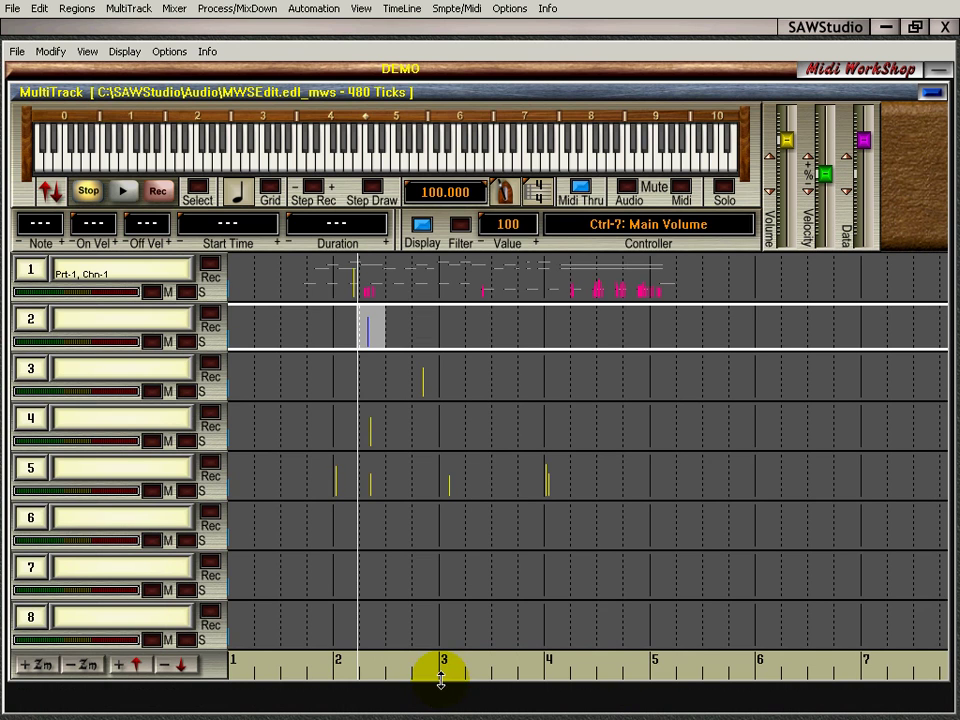
click(368, 332)
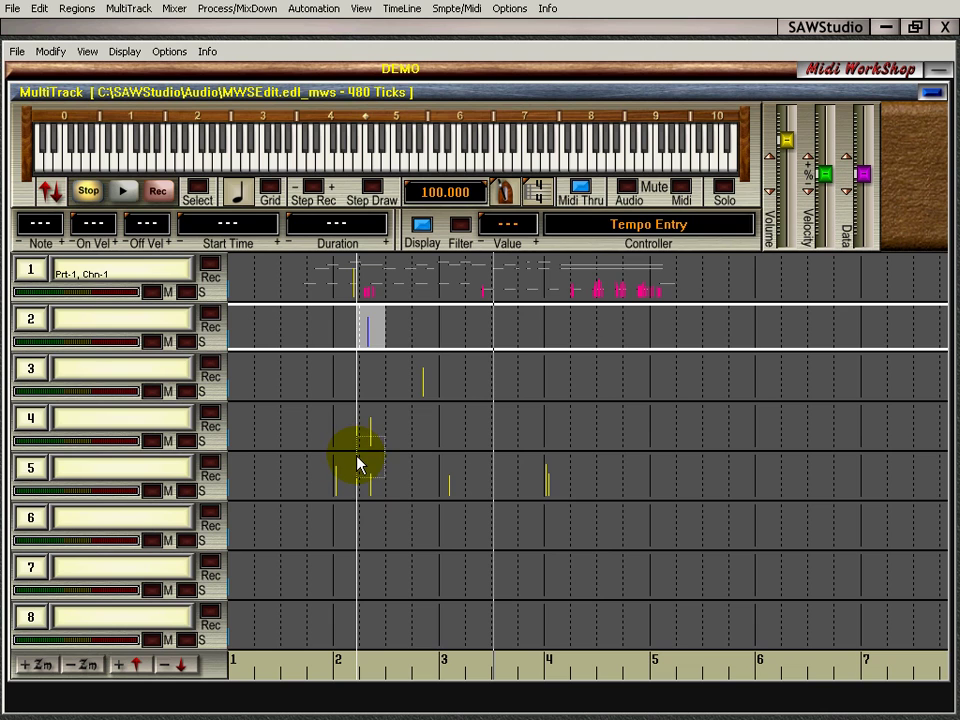
click(360, 532)
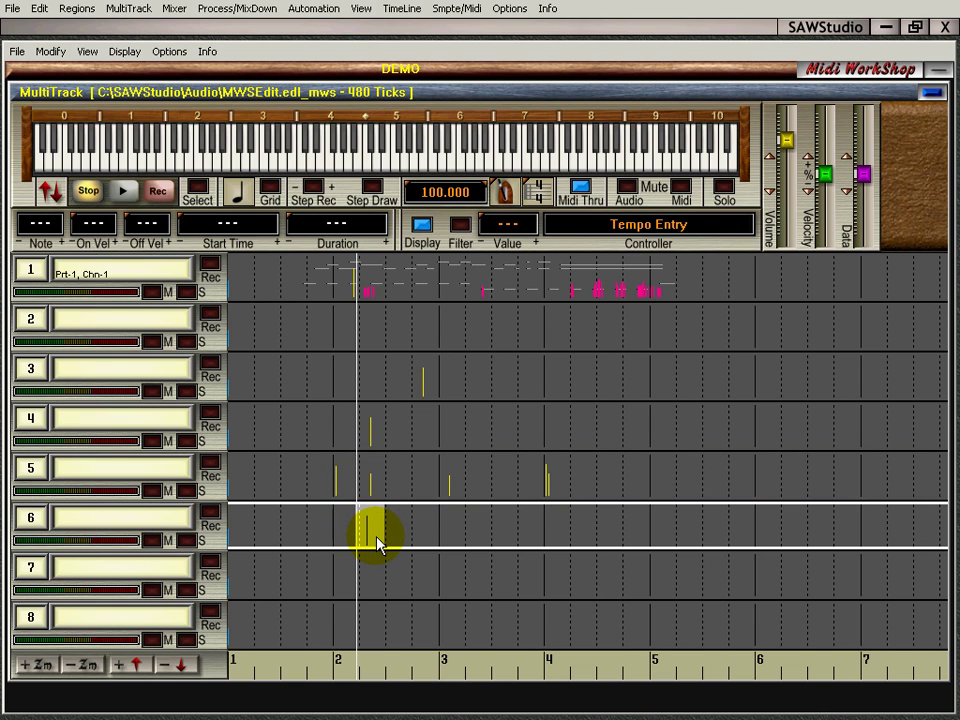